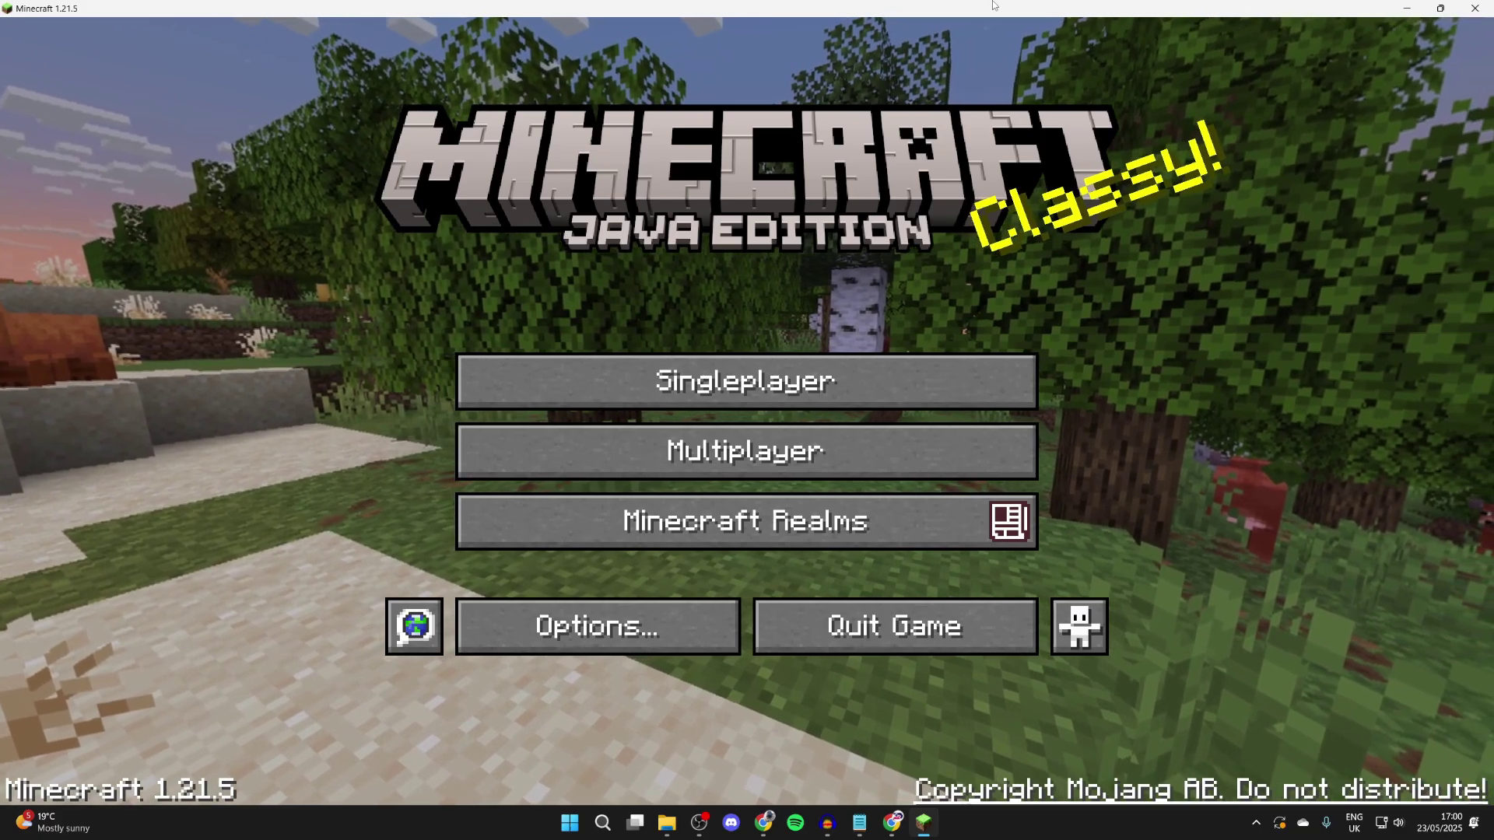
- Close Minecraft, switch to Chrome and search Google for "feather client minecraft"
{"action": "left_click", "coordinate": [1474, 8]}
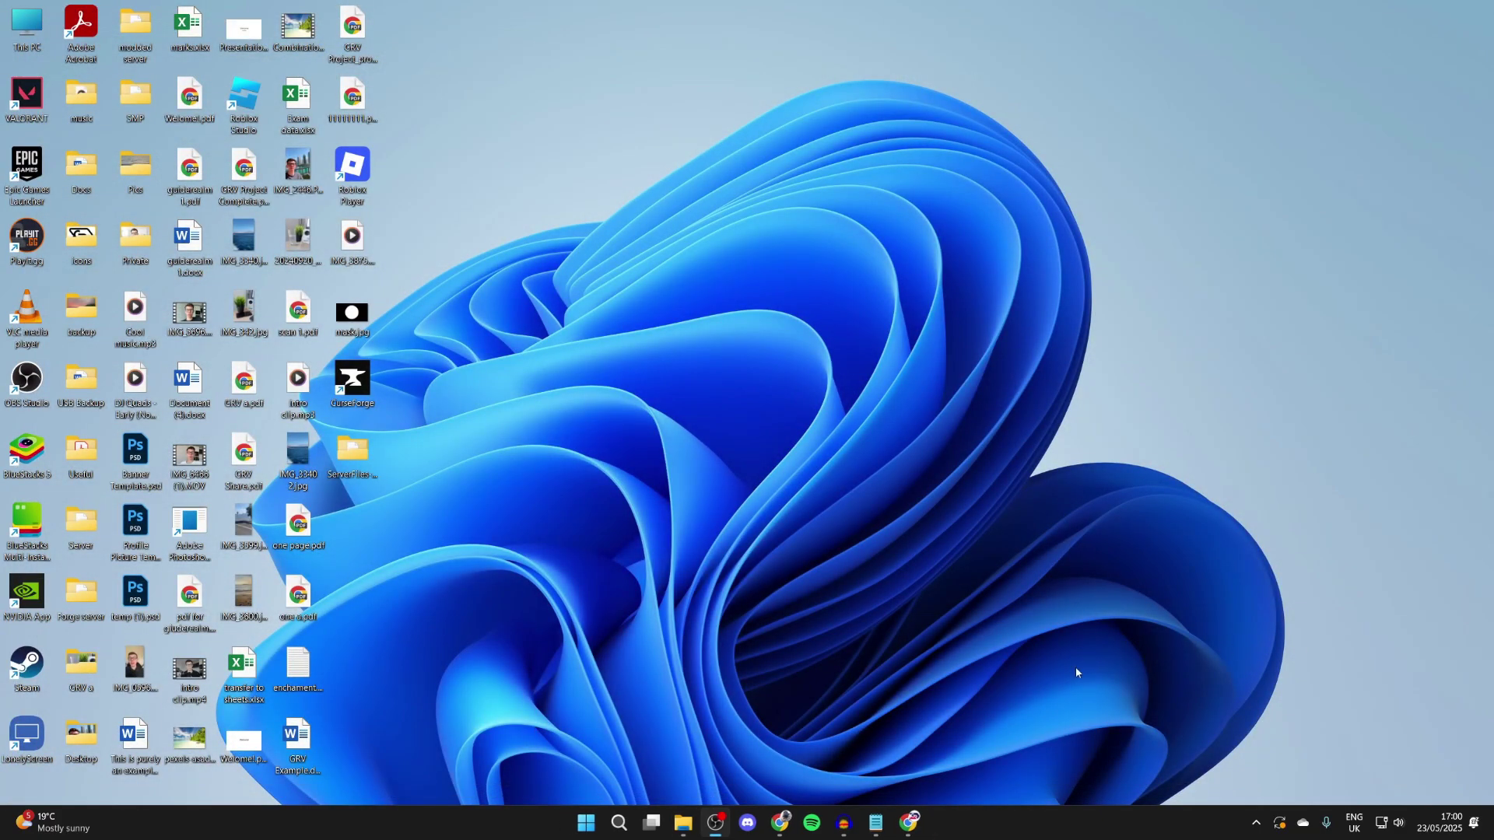
{"action": "left_click", "coordinate": [912, 826]}
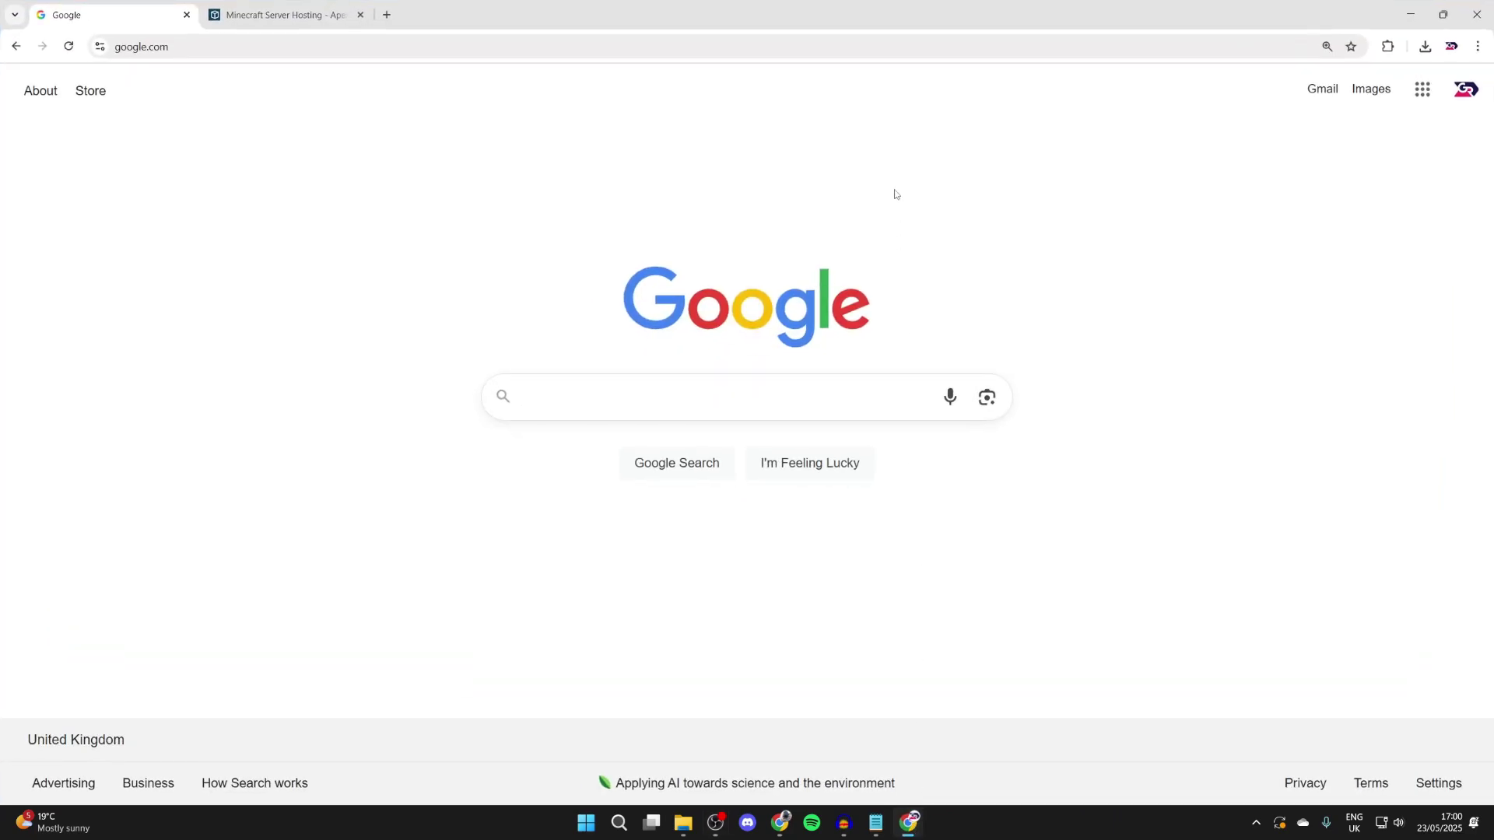
{"action": "type", "text": "feather "}
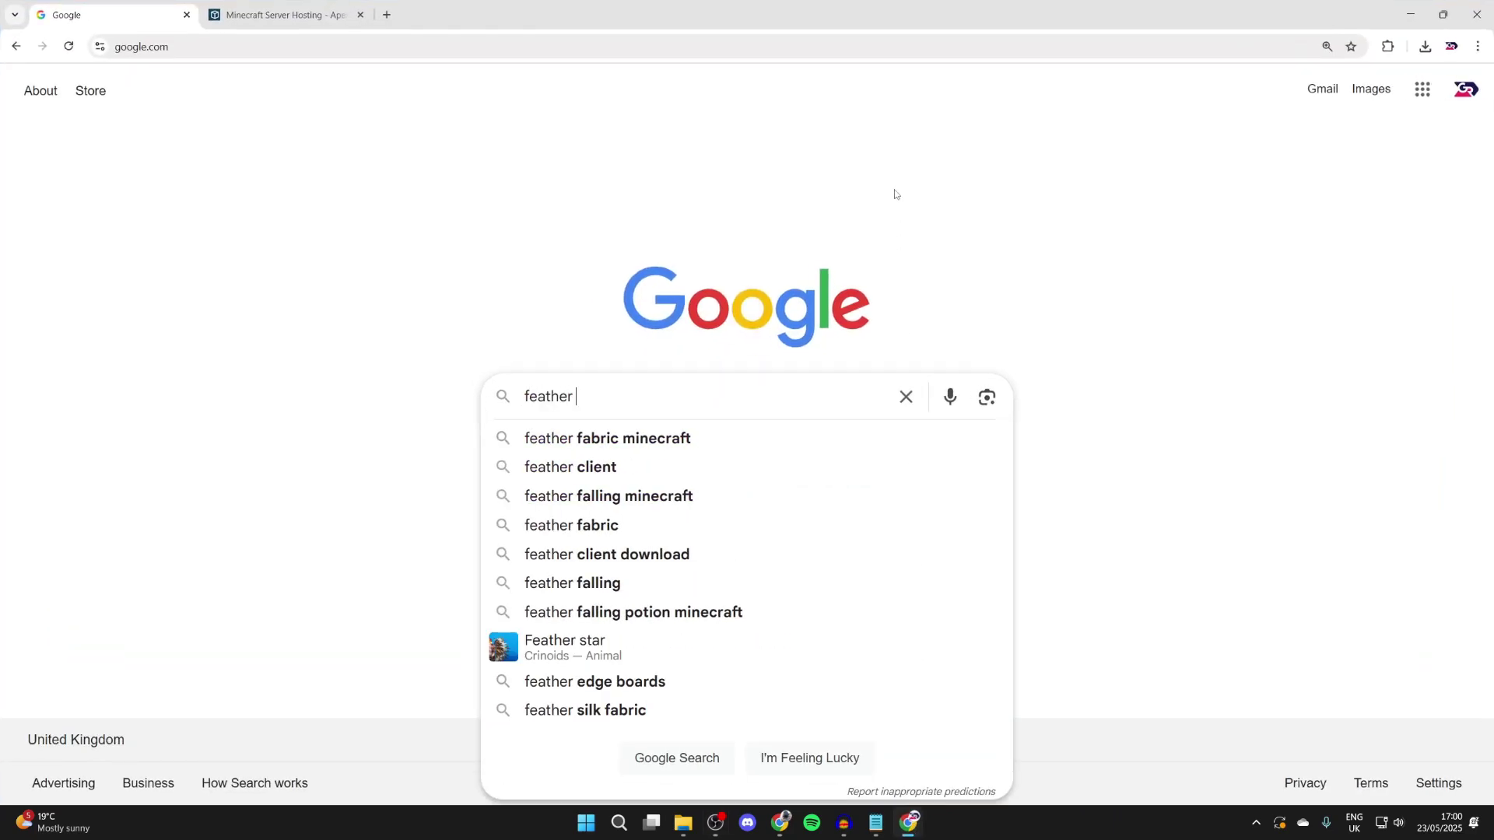
{"action": "type", "text": "client minecraft"}
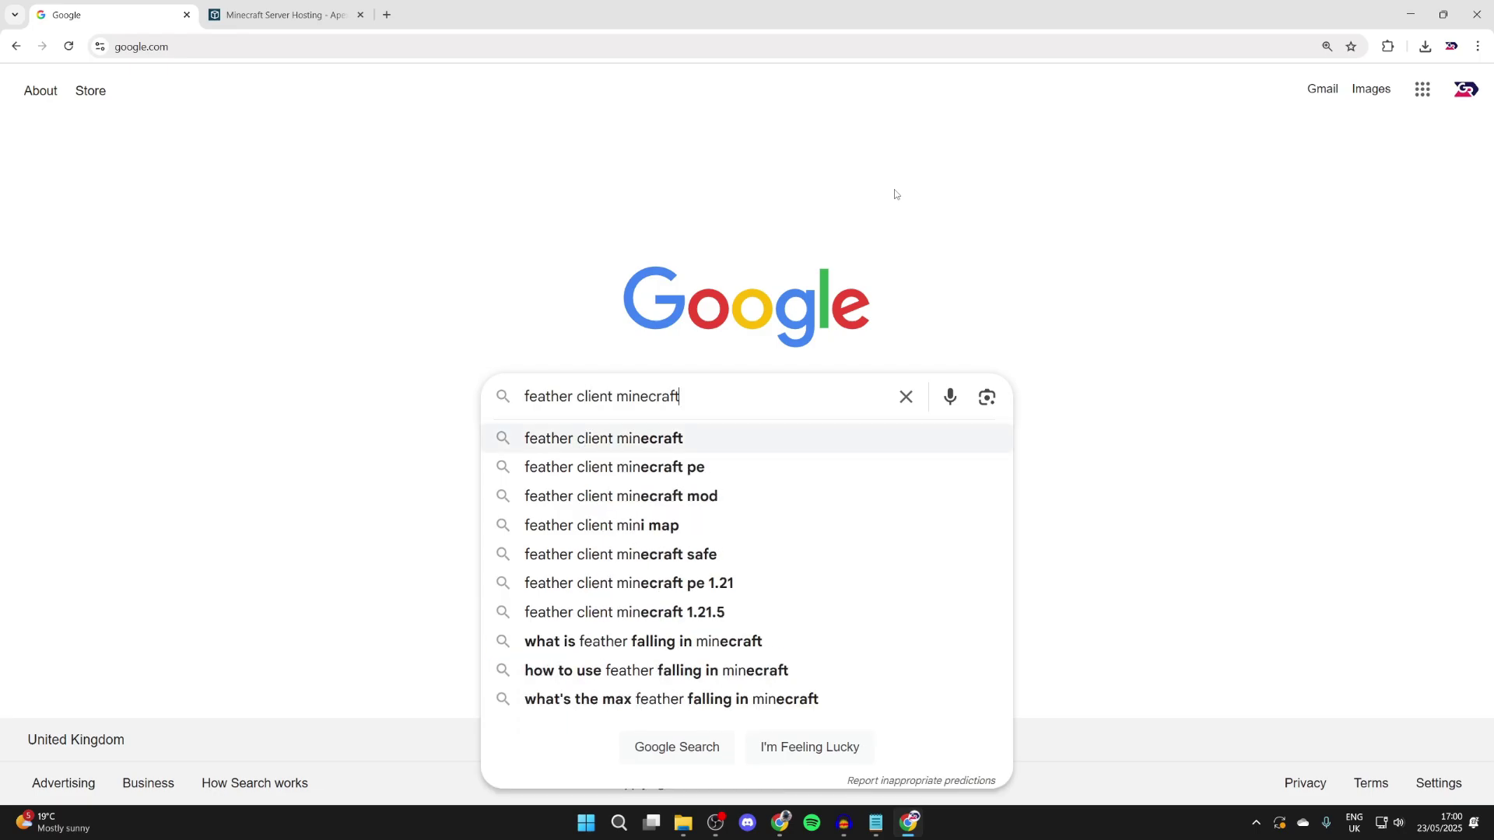
{"action": "key", "text": "Return"}
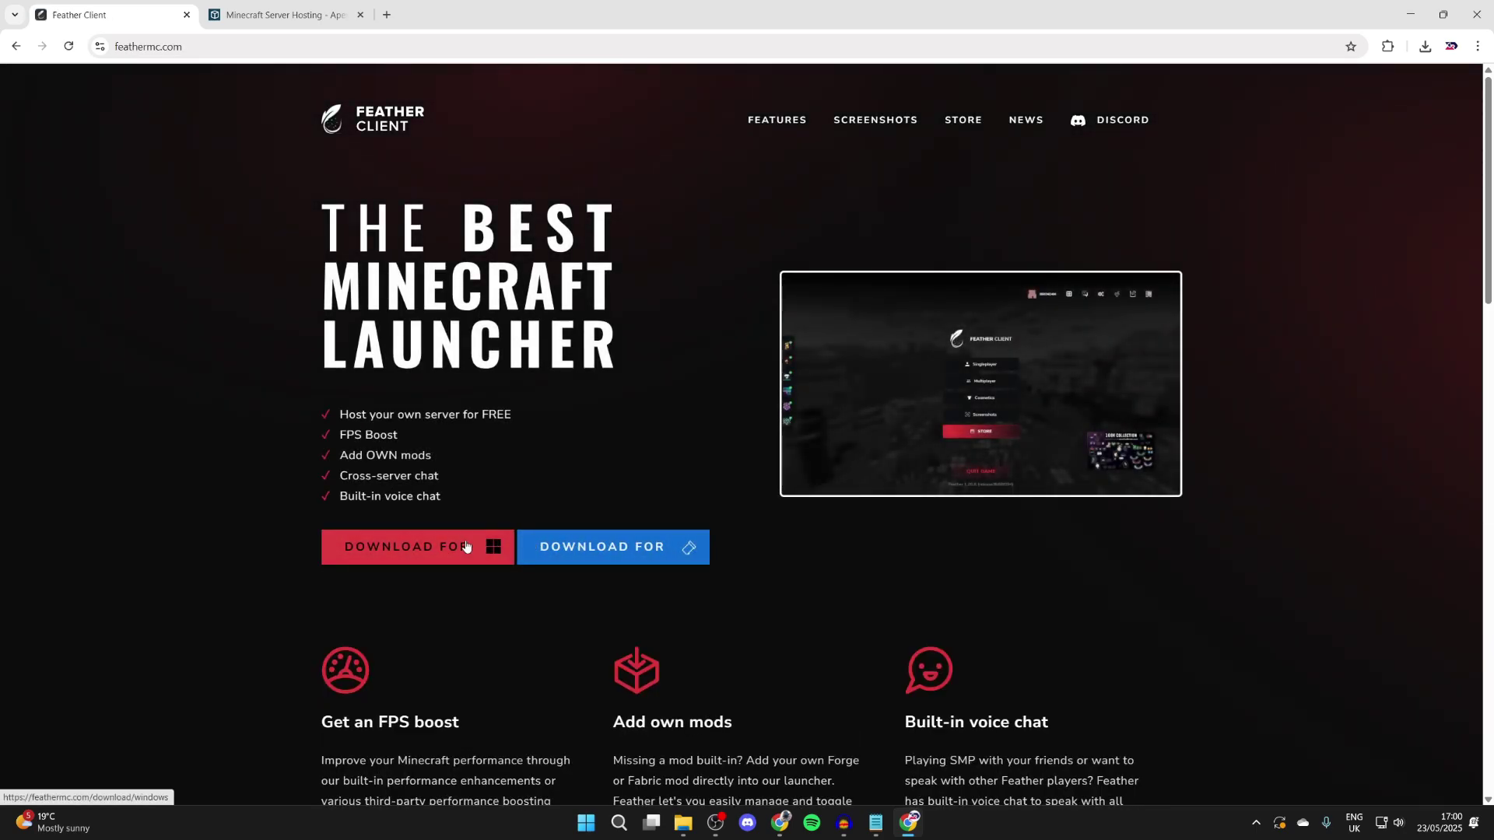
- Download the Windows version of Feather Launcher from feathermc.com and check its download progress
{"action": "left_click", "coordinate": [424, 547]}
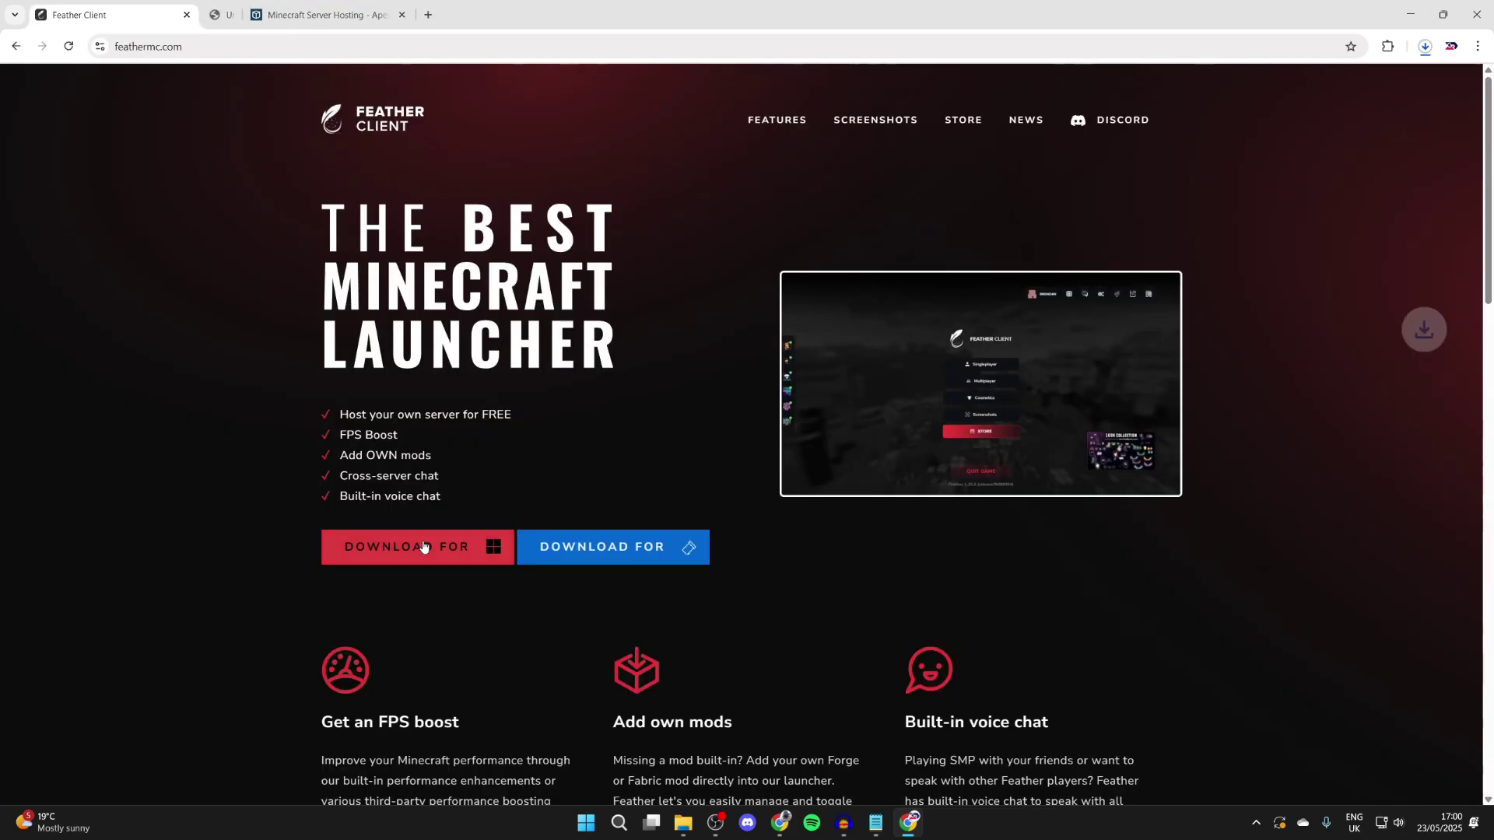
{"action": "left_click", "coordinate": [1425, 47]}
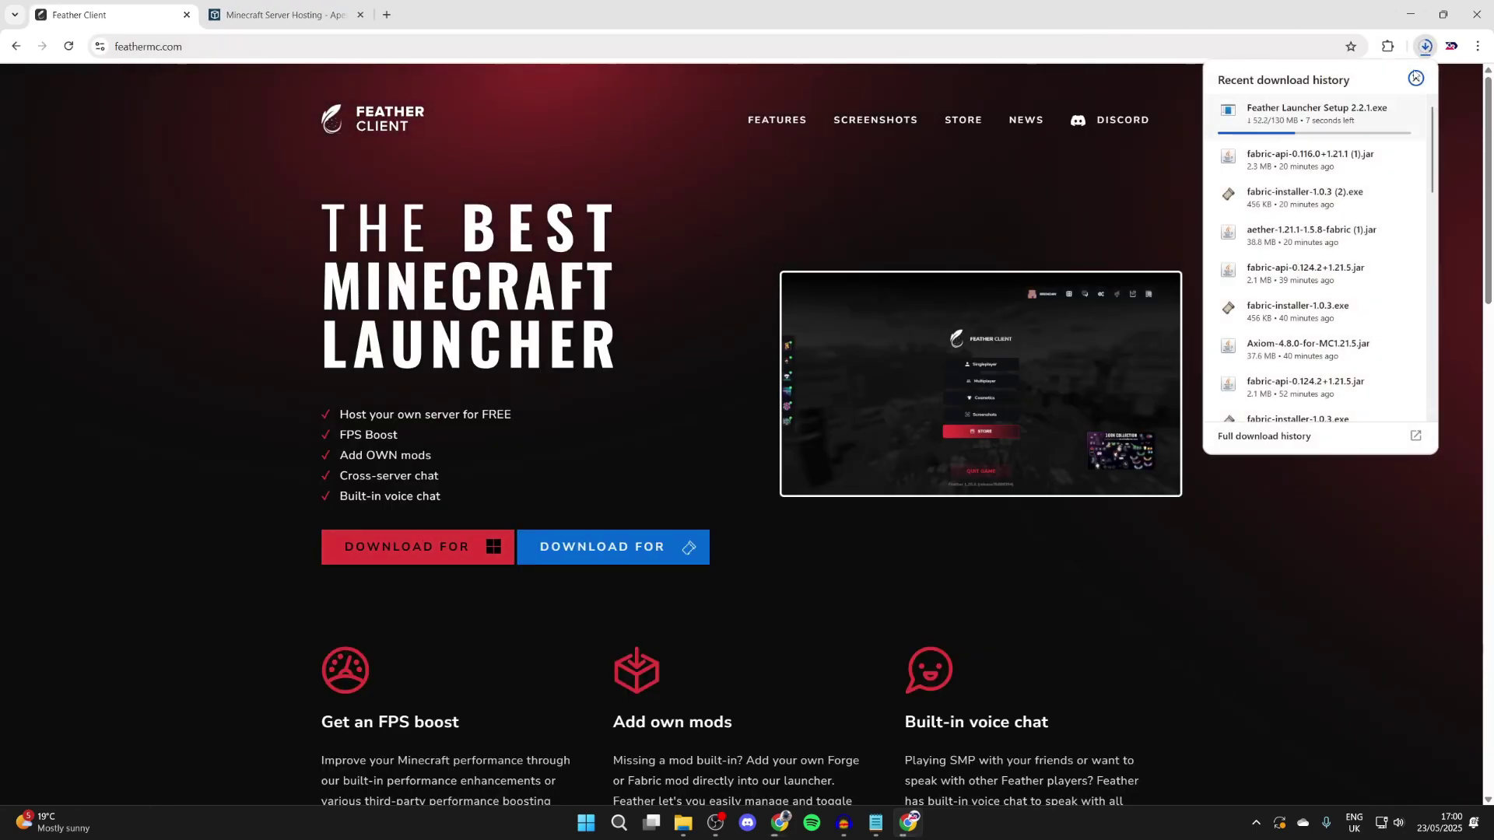
{"action": "left_click", "coordinate": [1425, 47]}
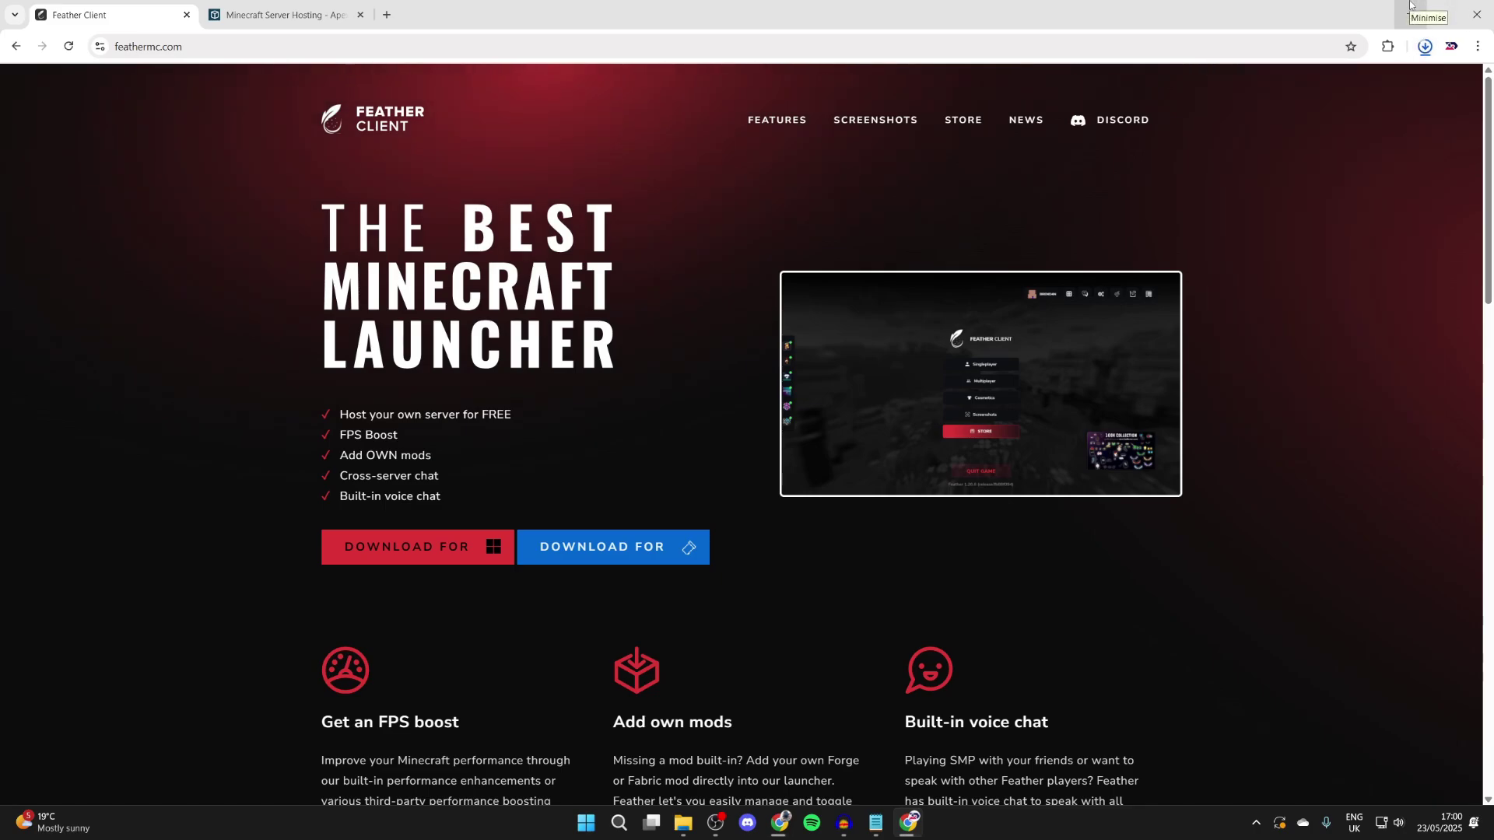
- Examine the Minecraft server hosting features on the Apex Hosting page
{"action": "left_click", "coordinate": [298, 10]}
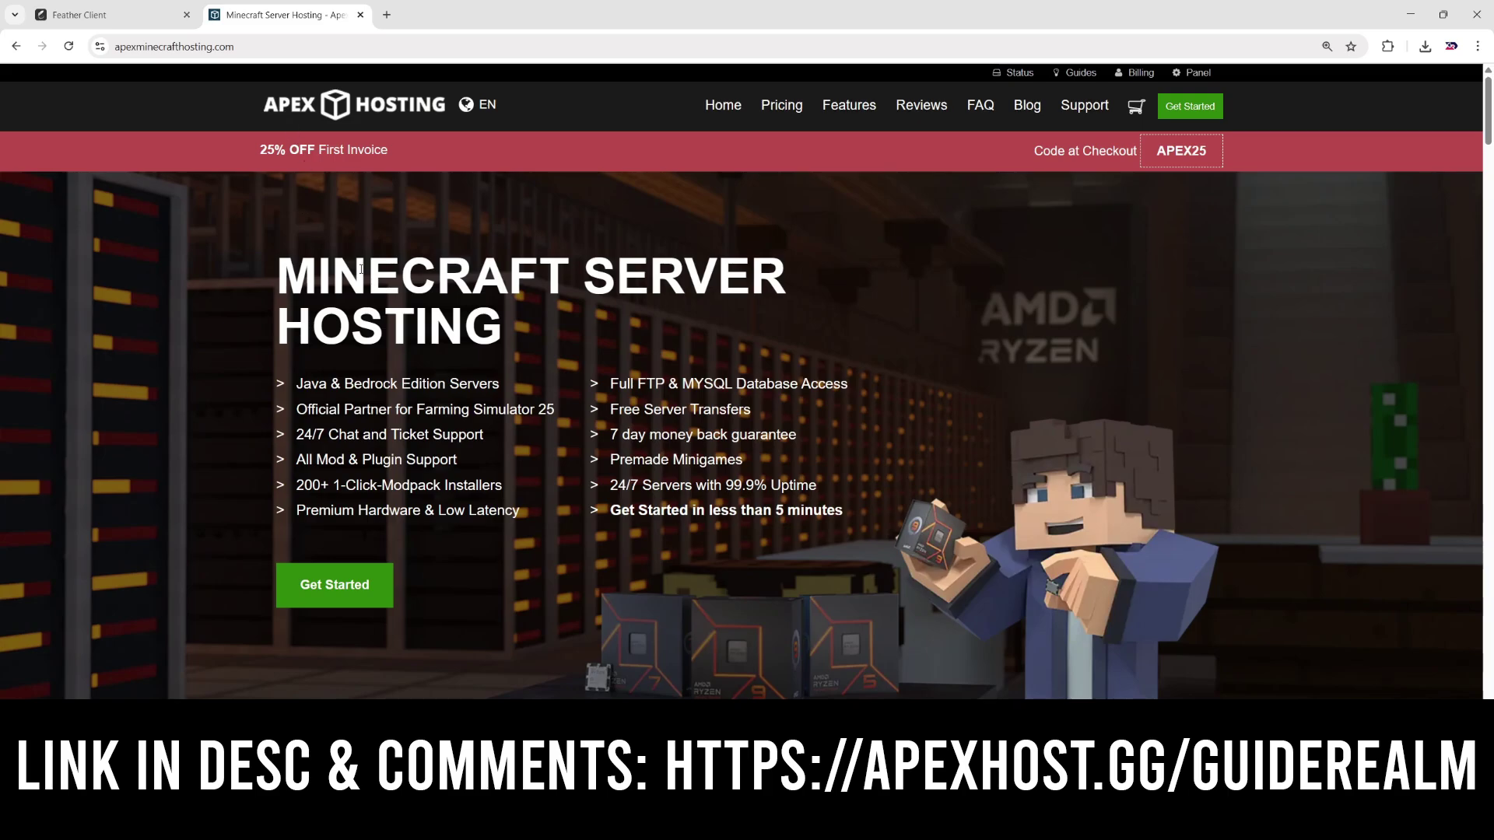
{"action": "scroll", "coordinate": [361, 269], "scroll_direction": "down", "scroll_amount": 6}
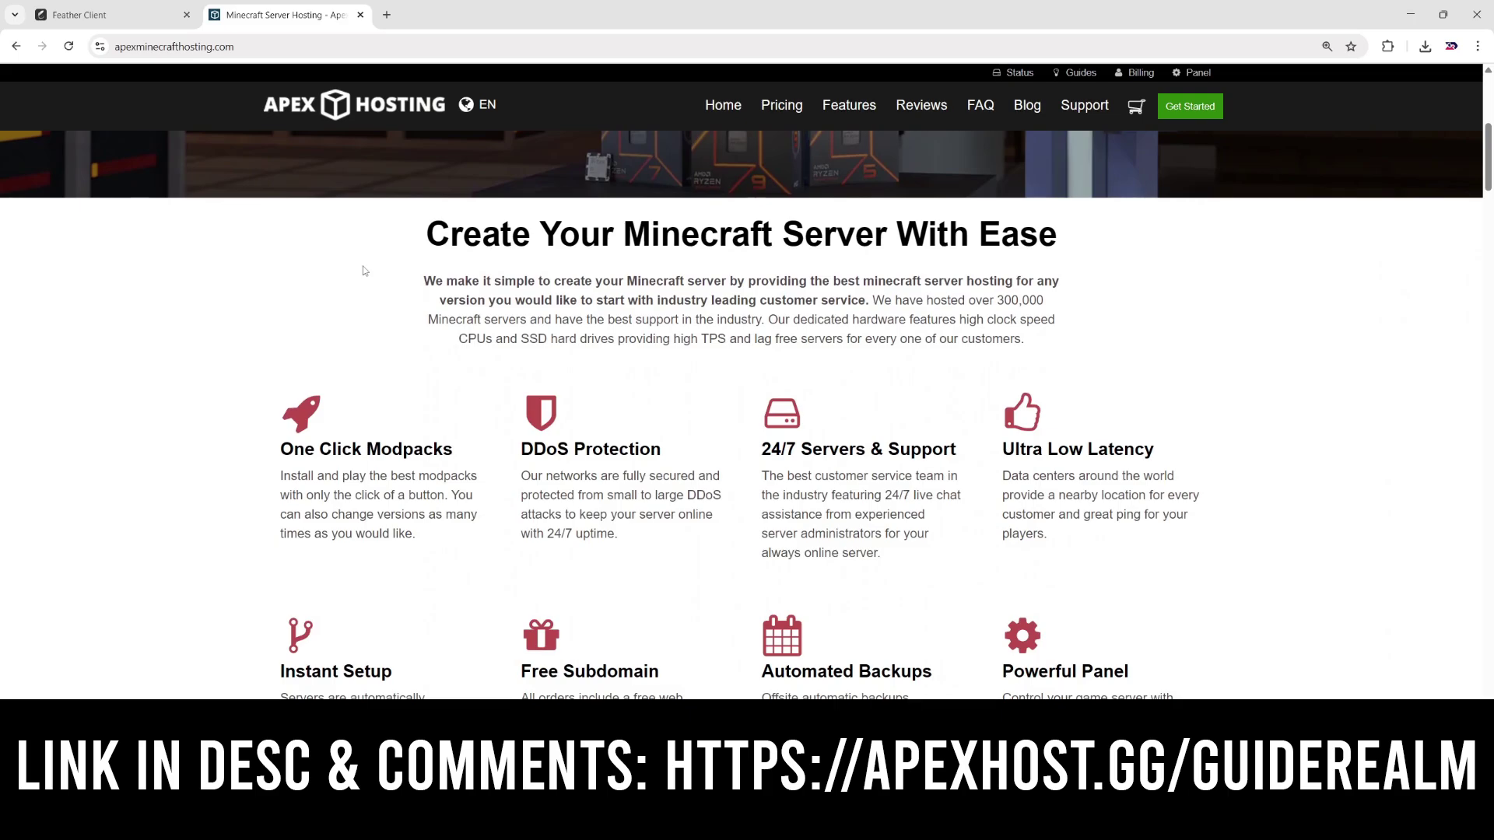
{"action": "scroll", "coordinate": [364, 270], "scroll_direction": "down", "scroll_amount": 1}
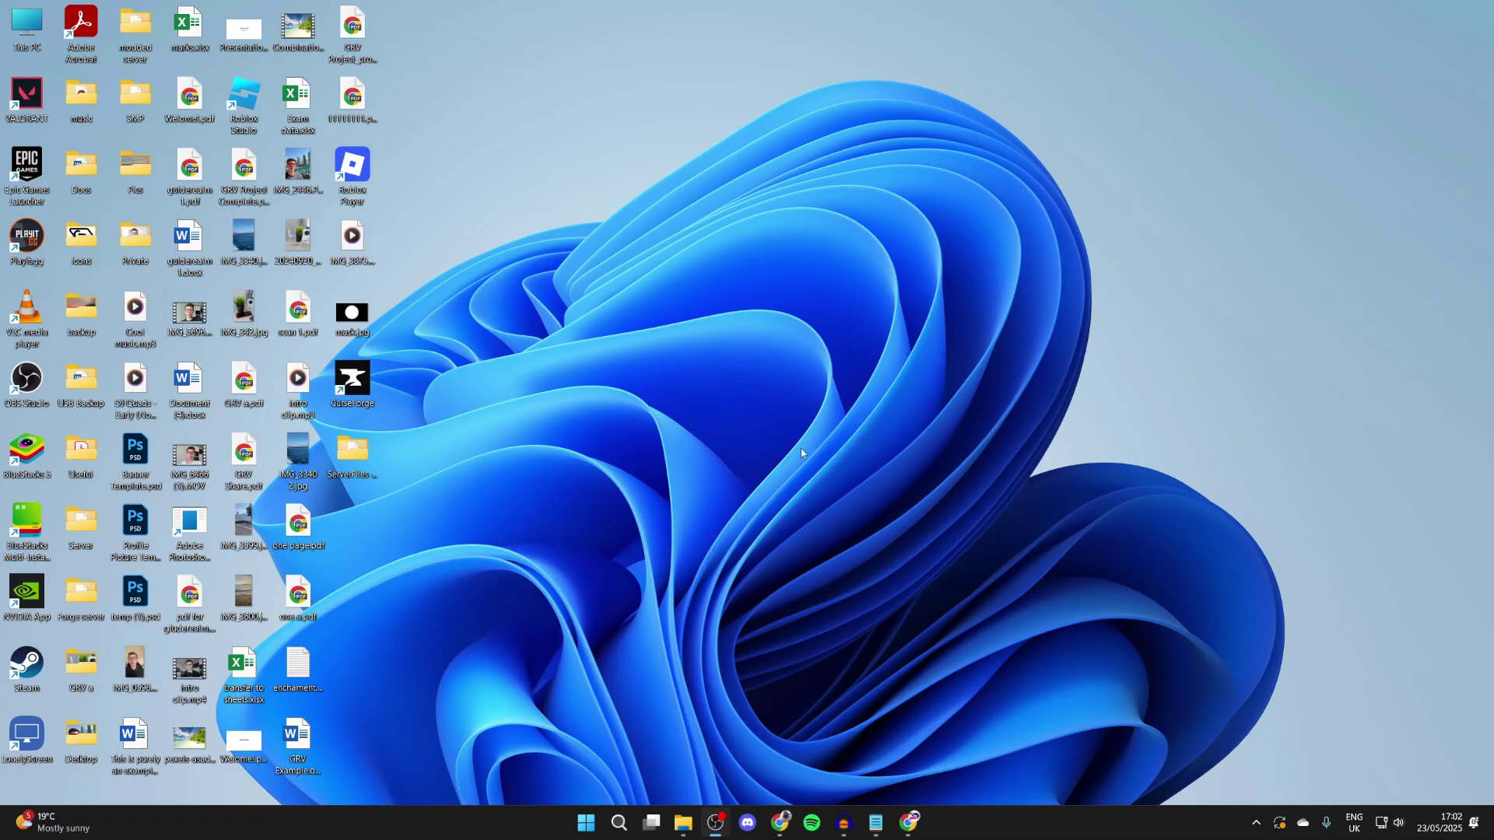
- Open the Downloads folder in File Explorer and run Feather Launcher Setup 2.2.1.exe
{"action": "right_click", "coordinate": [681, 821]}
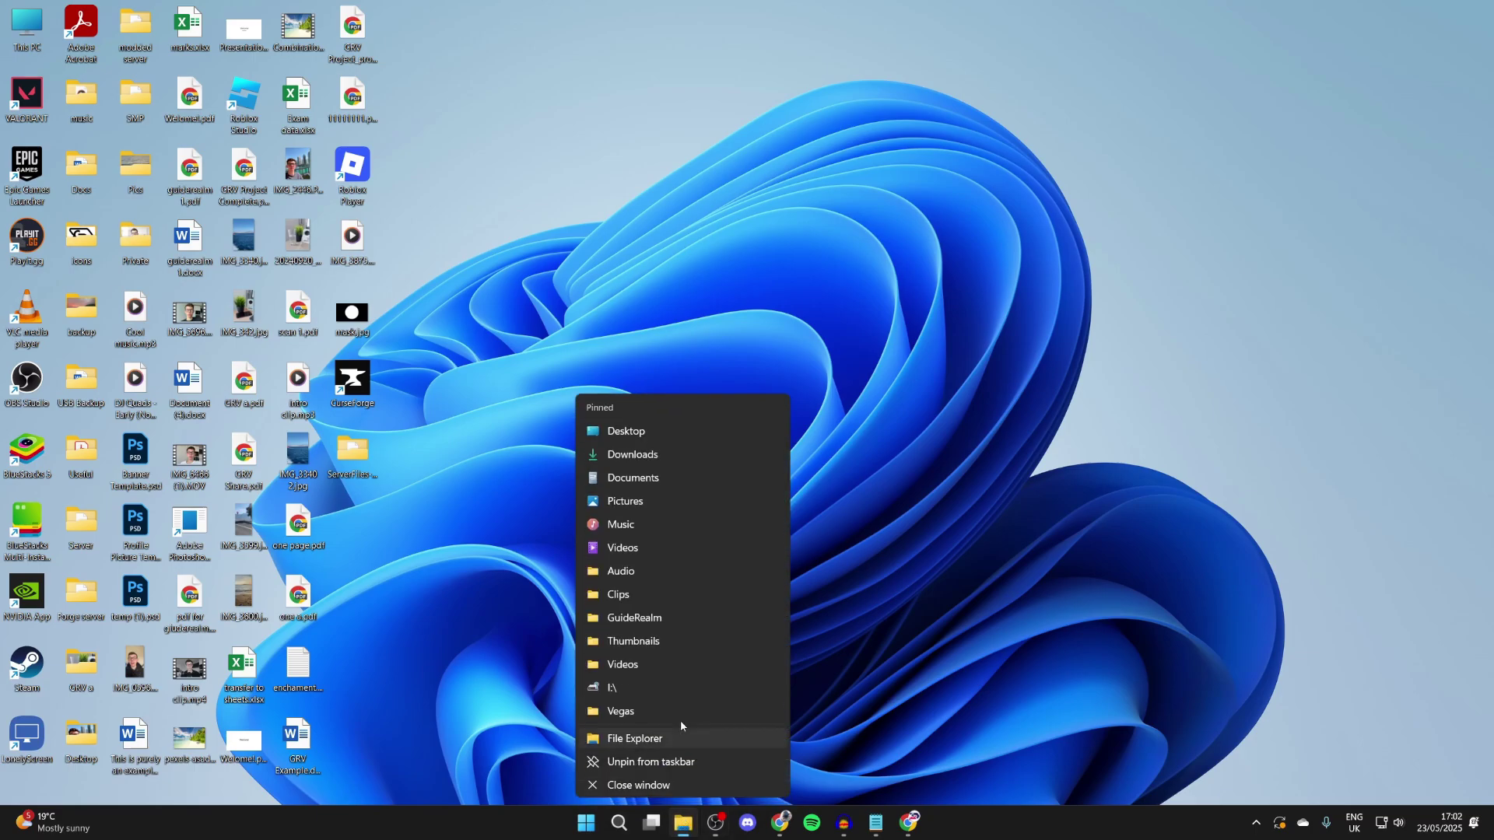
{"action": "left_click", "coordinate": [641, 475]}
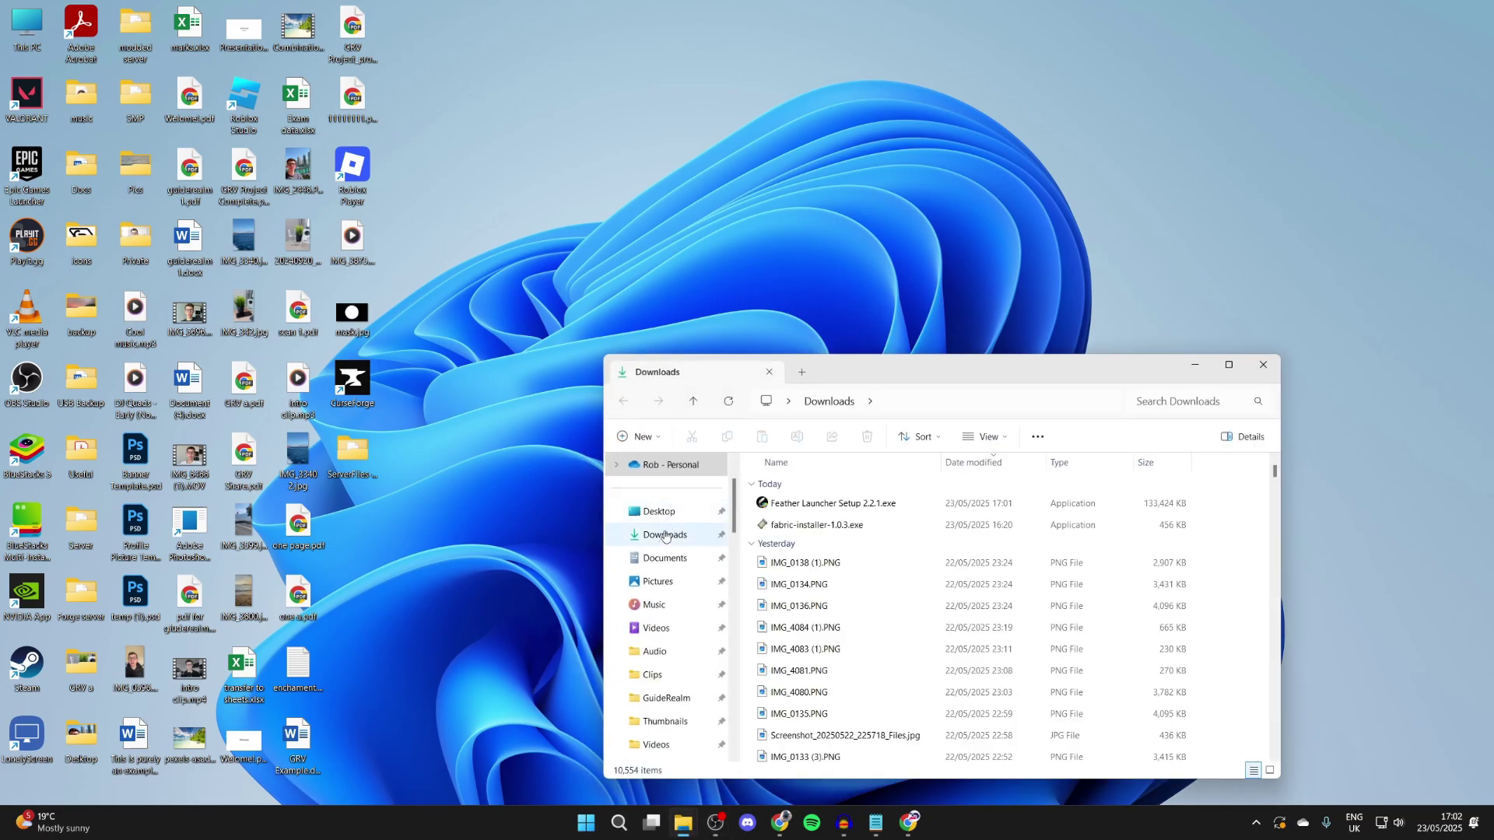
{"action": "left_click_drag", "start_coordinate": [877, 375], "coordinate": [675, 220]}
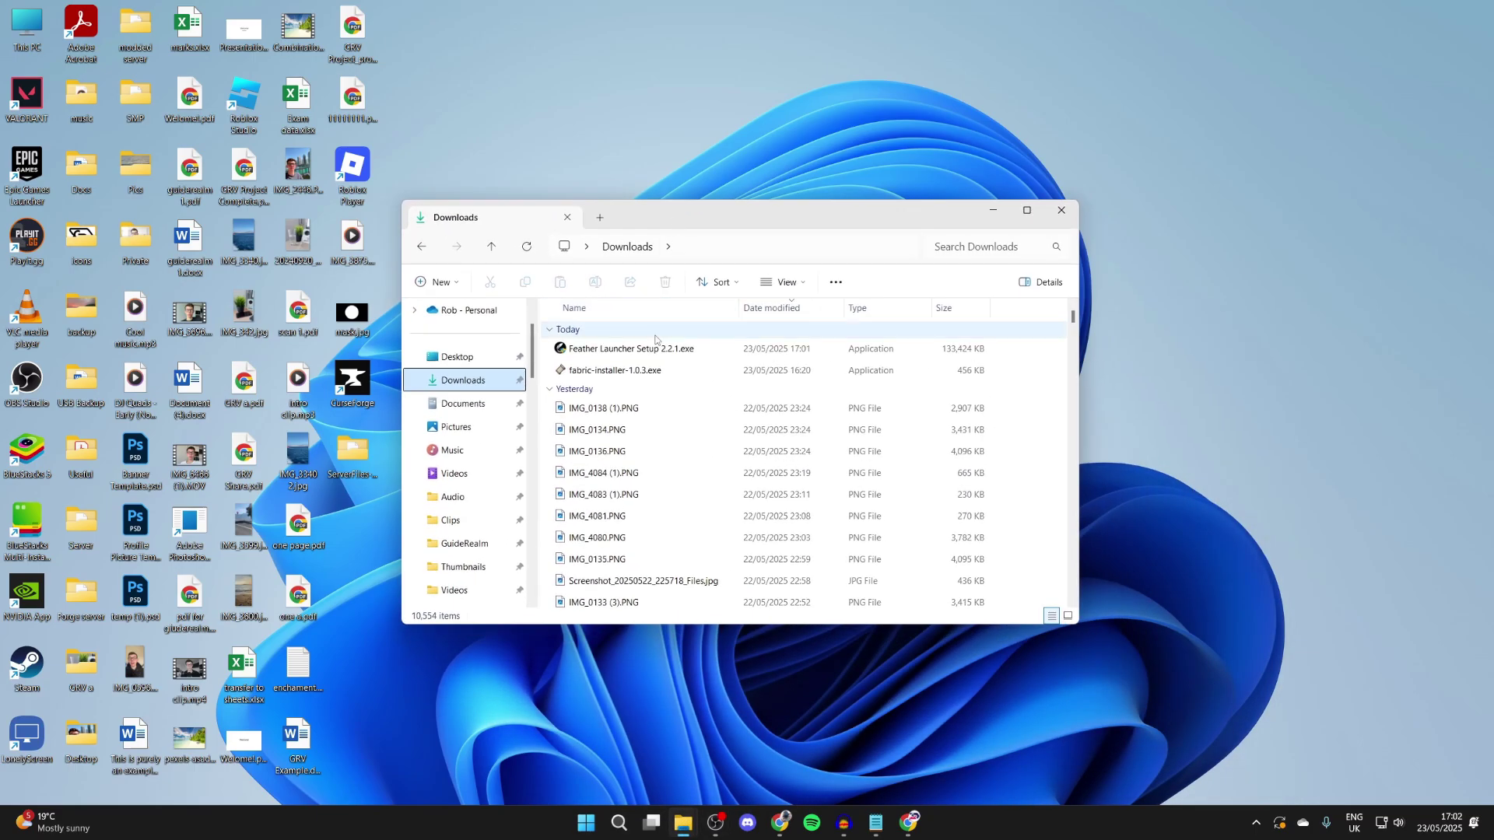
{"action": "left_click", "coordinate": [650, 350]}
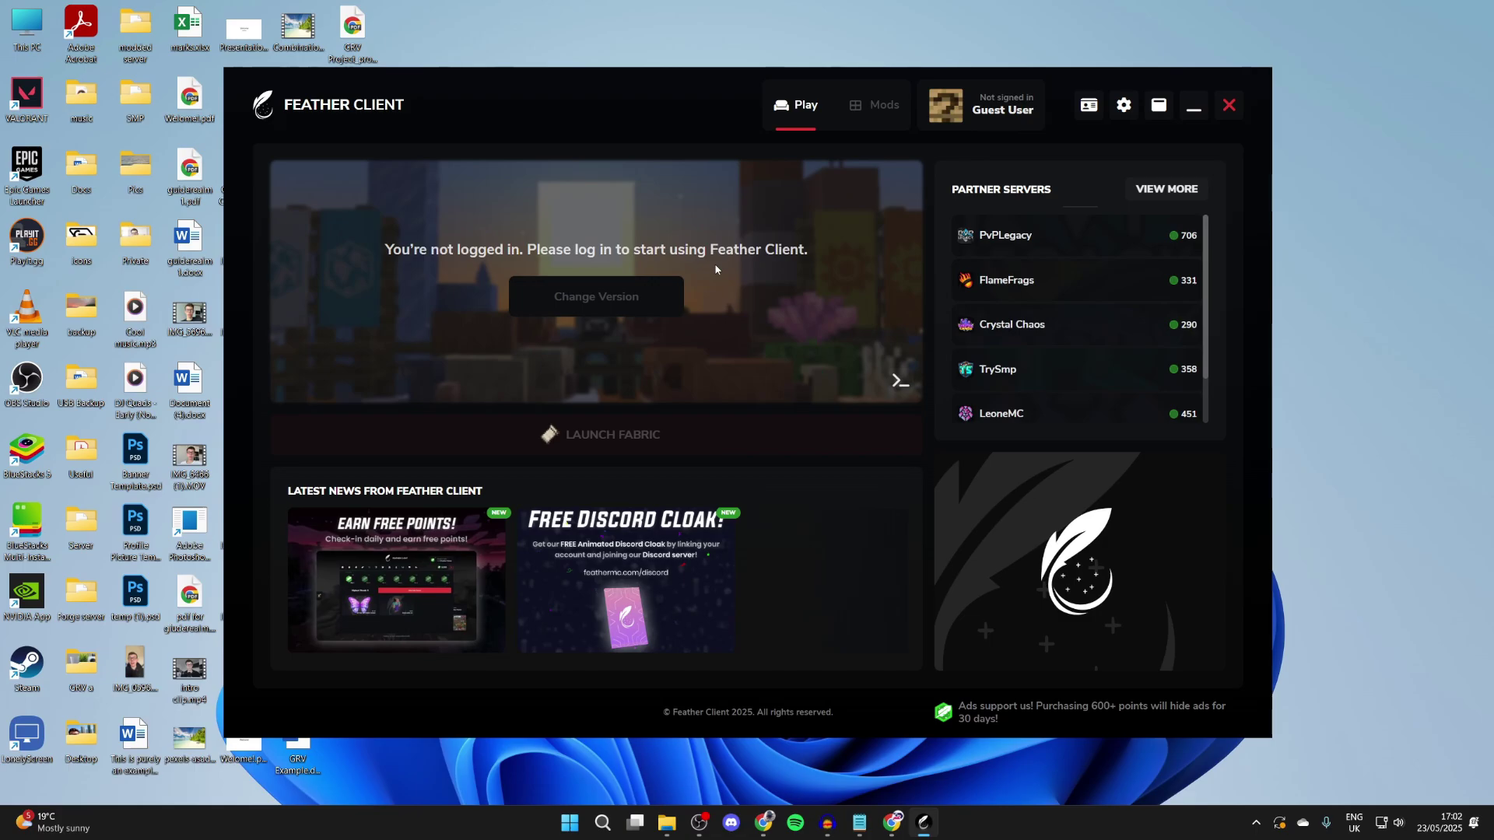
- Add a Microsoft account to the Feather launcher and close the account selection
{"action": "left_click", "coordinate": [1011, 113]}
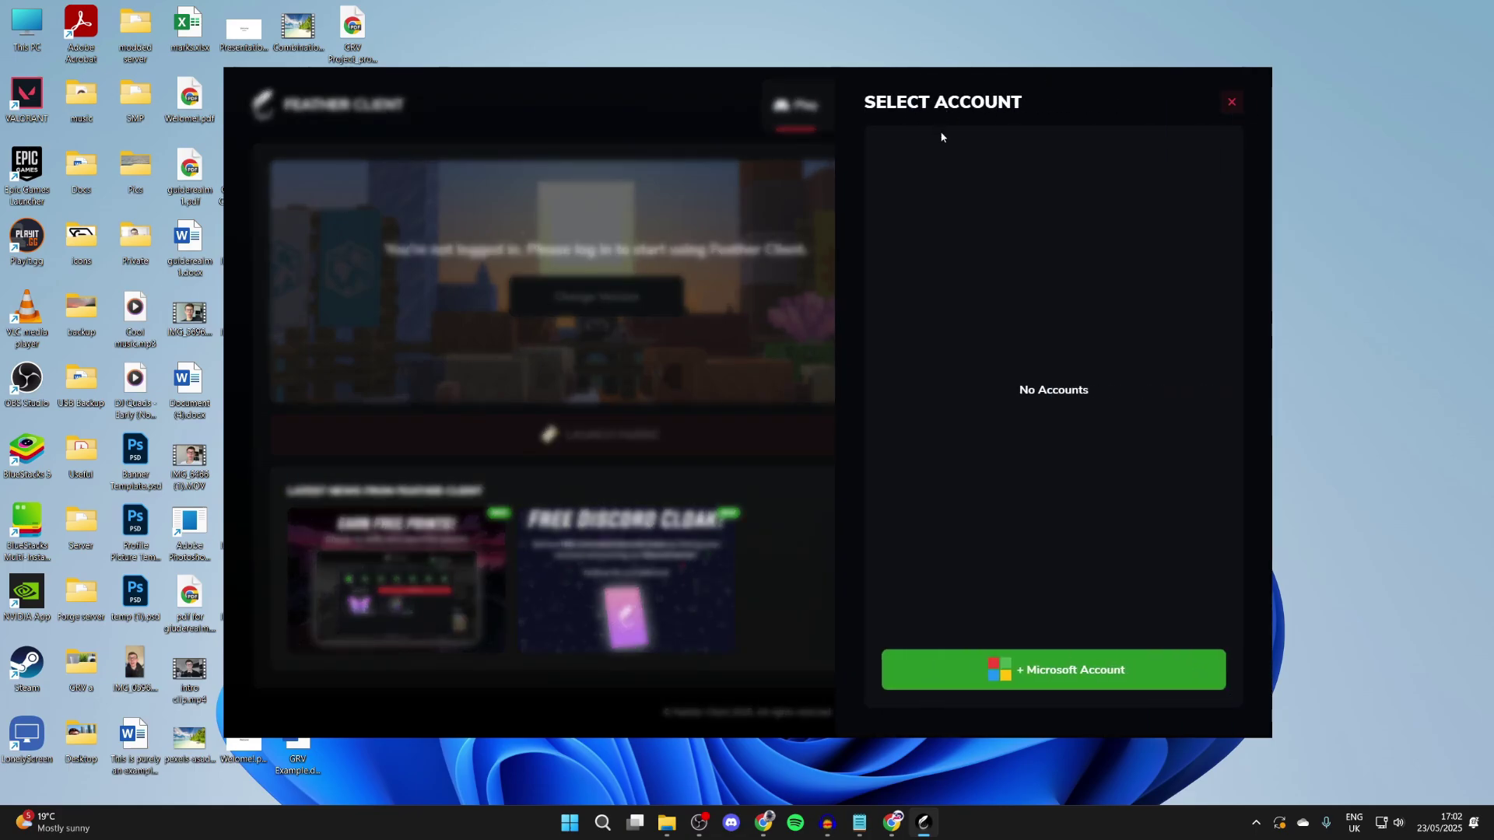
{"action": "left_click", "coordinate": [1050, 660]}
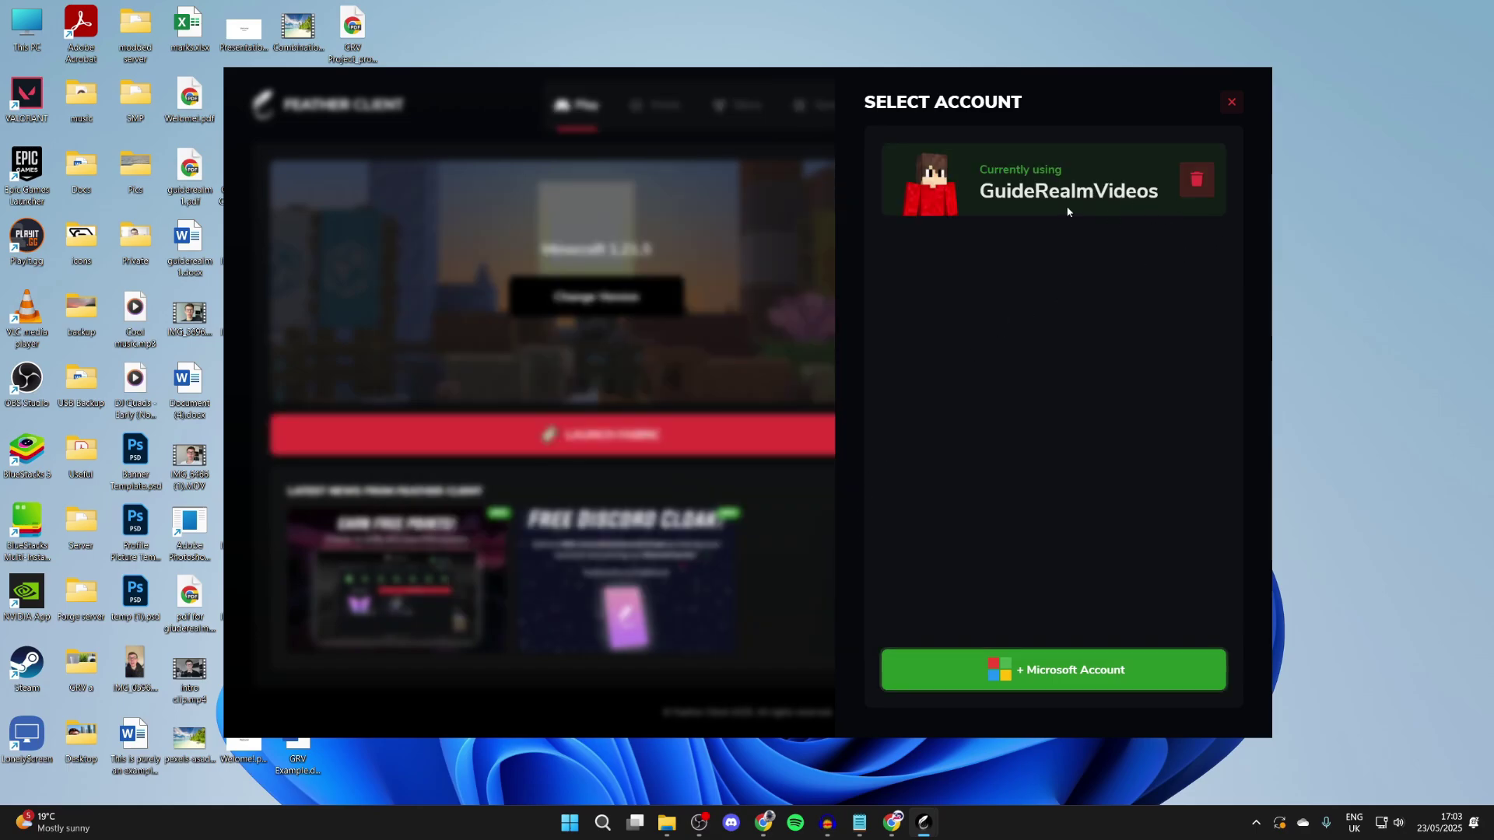
{"action": "left_click", "coordinate": [745, 252]}
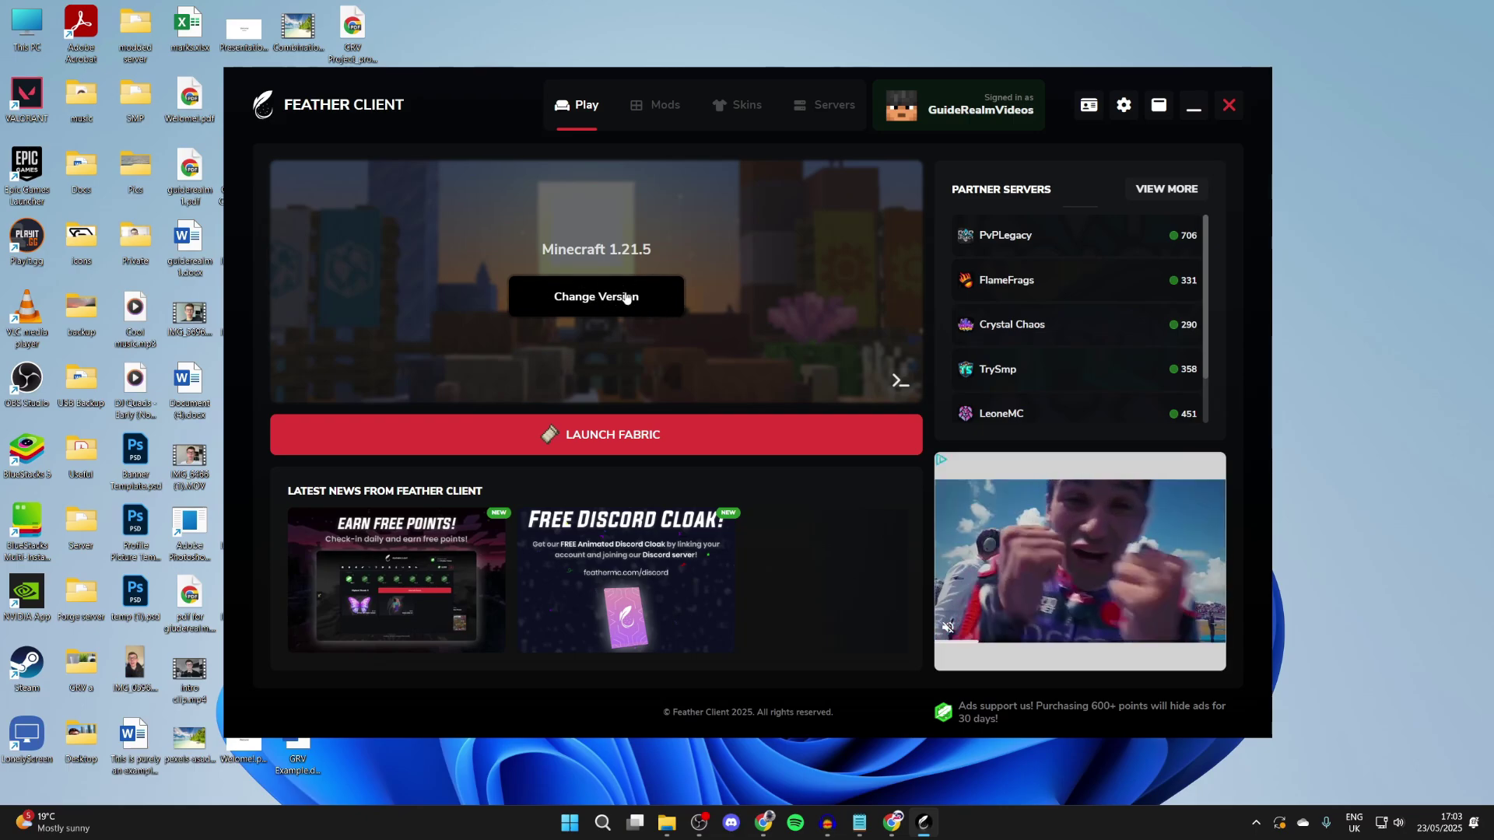
- Look through the launcher's Mods, Skins and Servers pages and its settings, and return to the Play page
{"action": "left_click", "coordinate": [665, 107]}
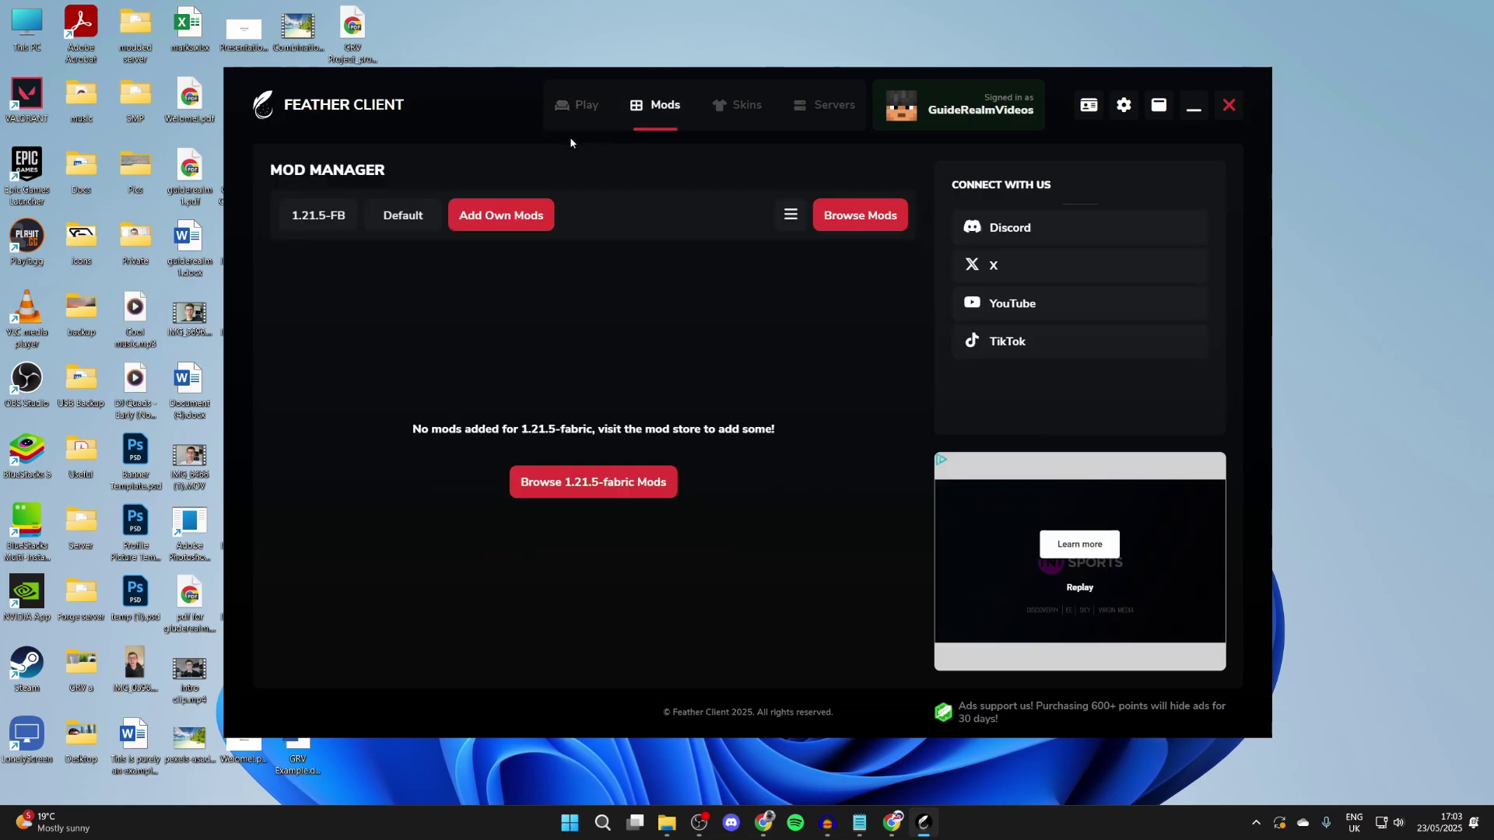
{"action": "left_click", "coordinate": [749, 115]}
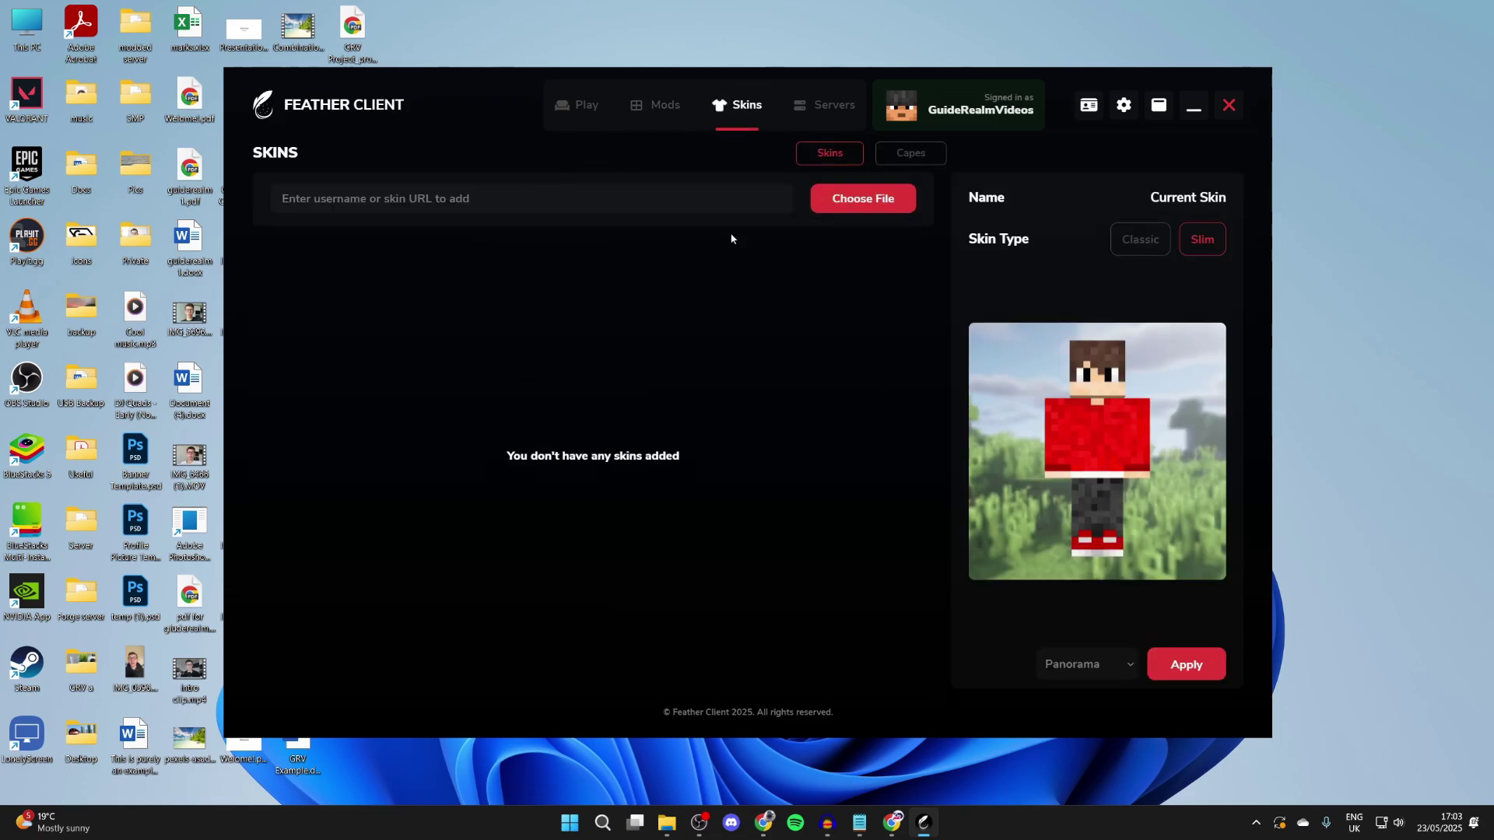
{"action": "left_click", "coordinate": [827, 112]}
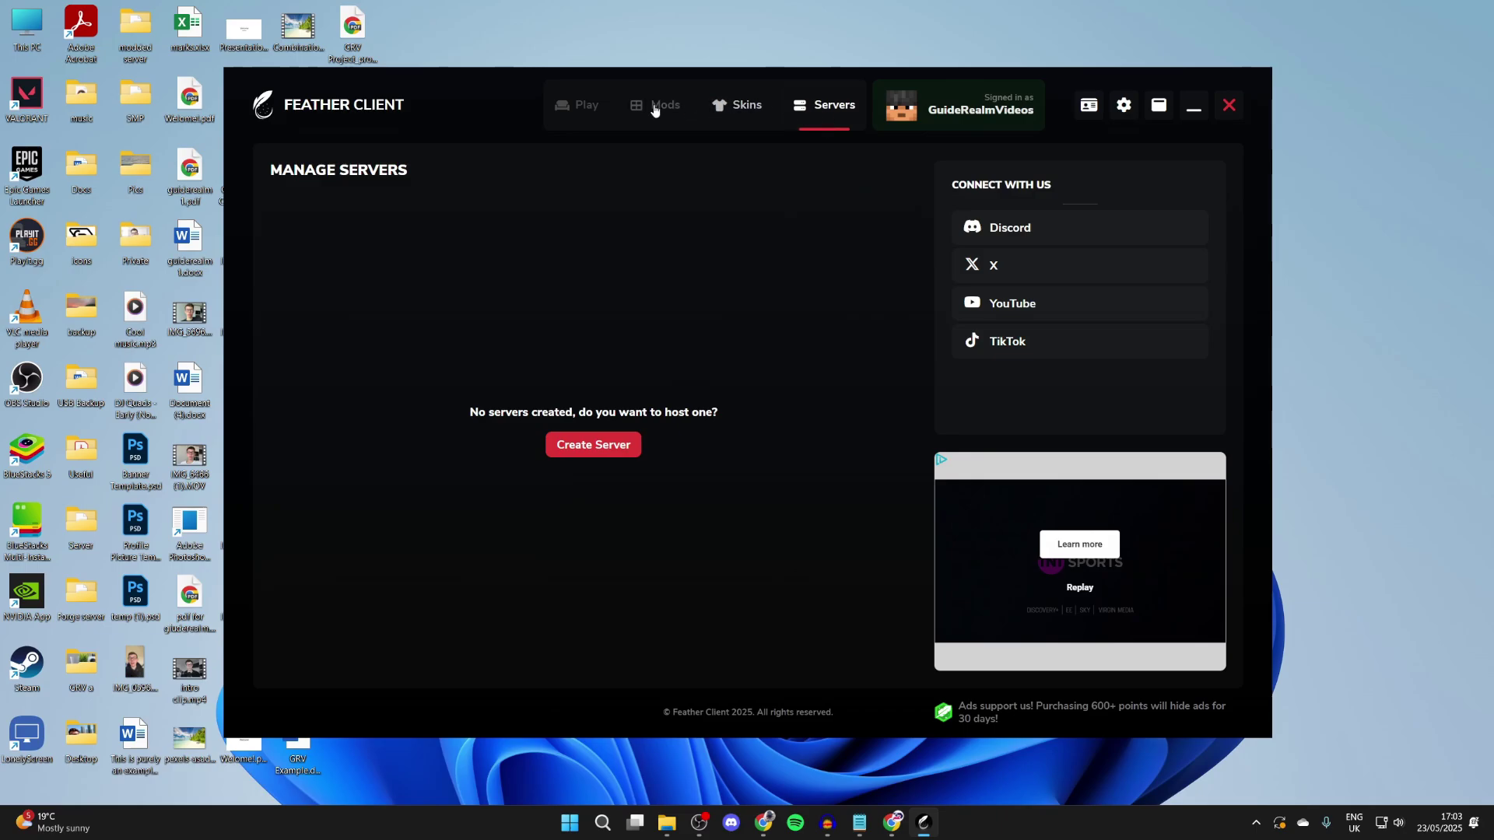
{"action": "left_click", "coordinate": [614, 111]}
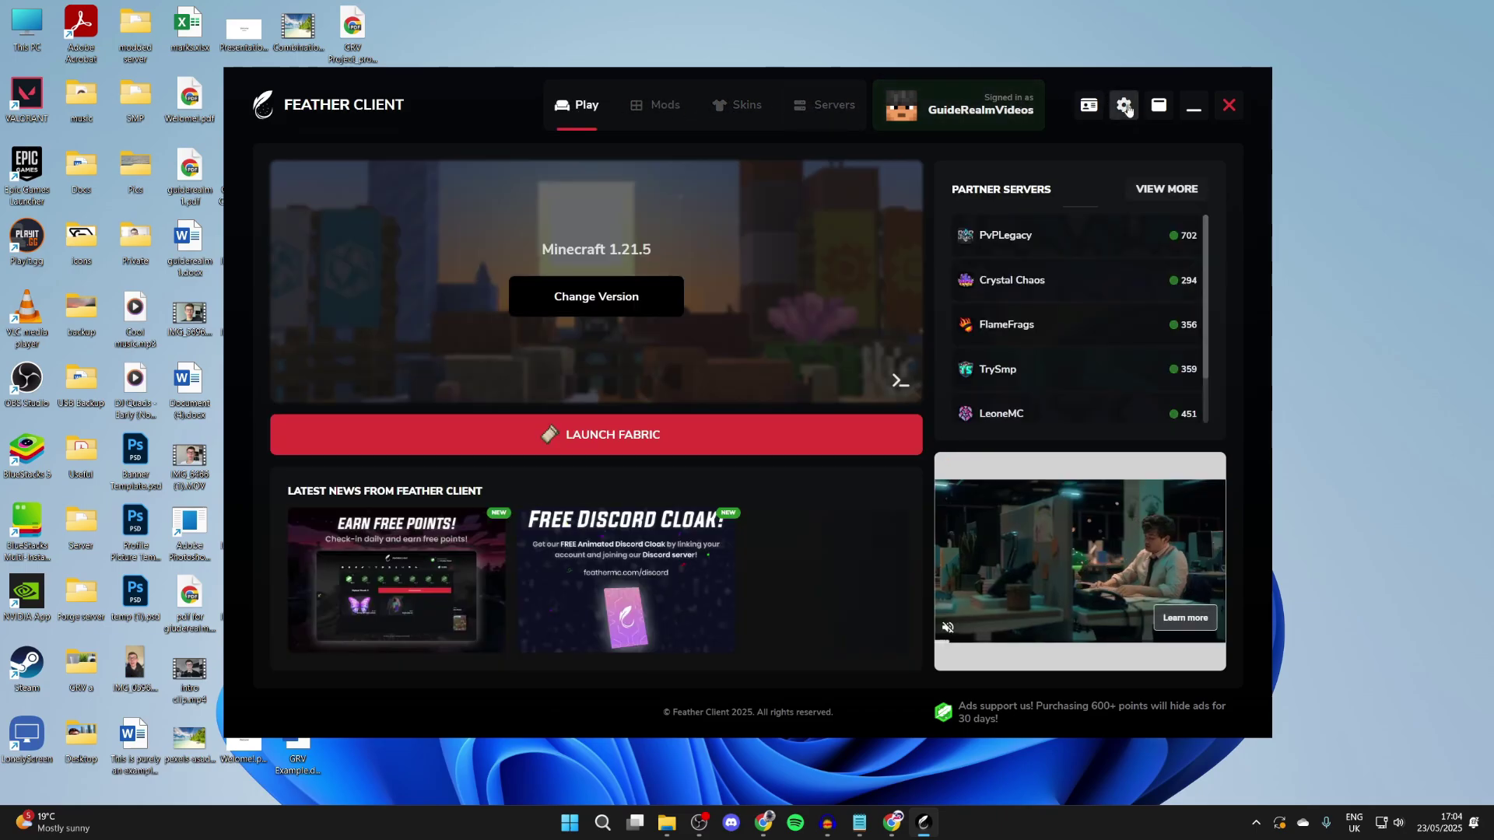
{"action": "left_click", "coordinate": [1125, 106]}
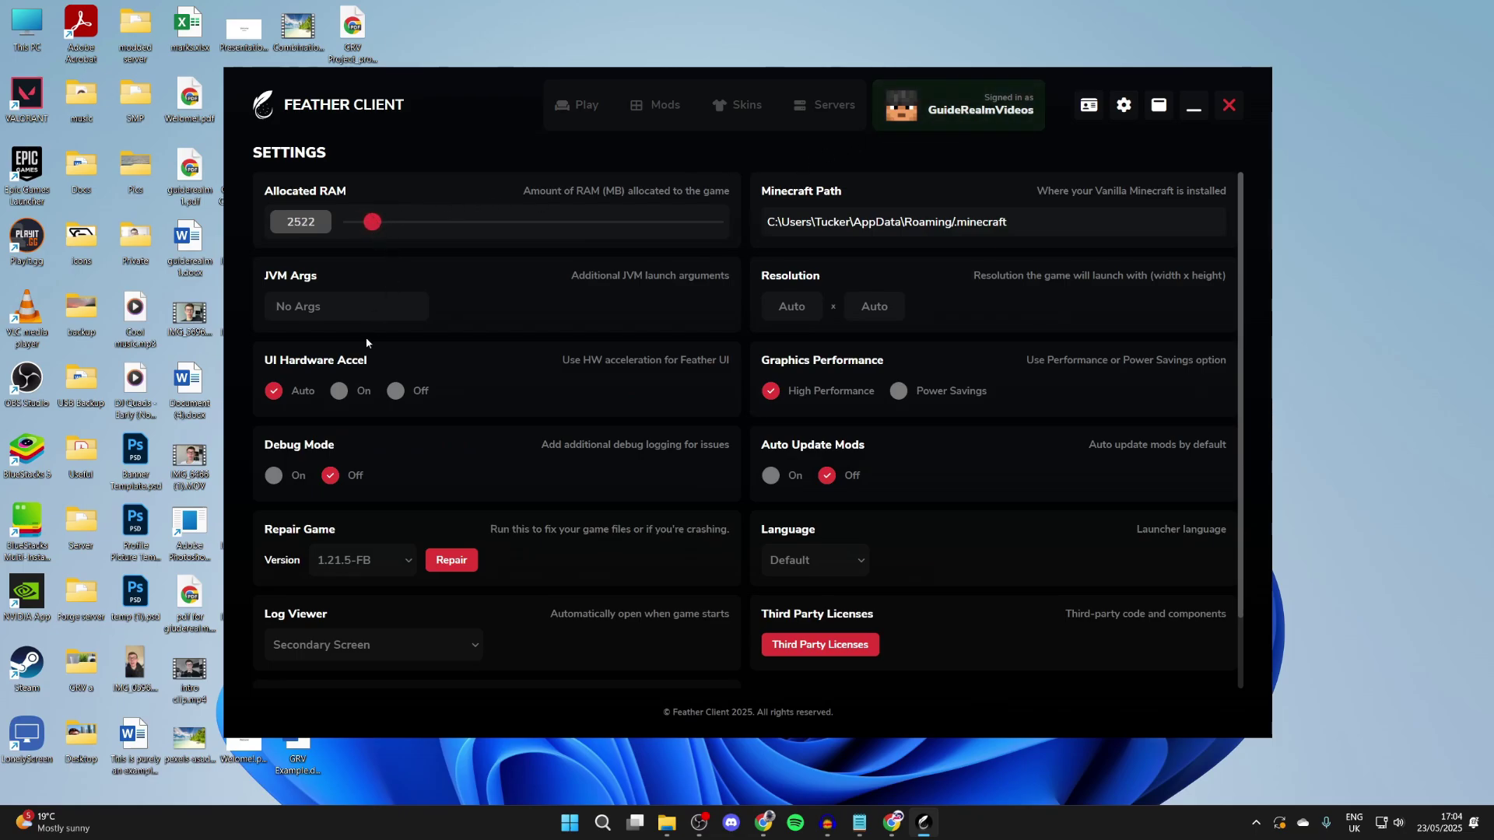
{"action": "scroll", "coordinate": [717, 417], "scroll_direction": "down", "scroll_amount": 2}
{"action": "scroll", "coordinate": [716, 422], "scroll_direction": "up", "scroll_amount": 2}
{"action": "left_click", "coordinate": [585, 105]}
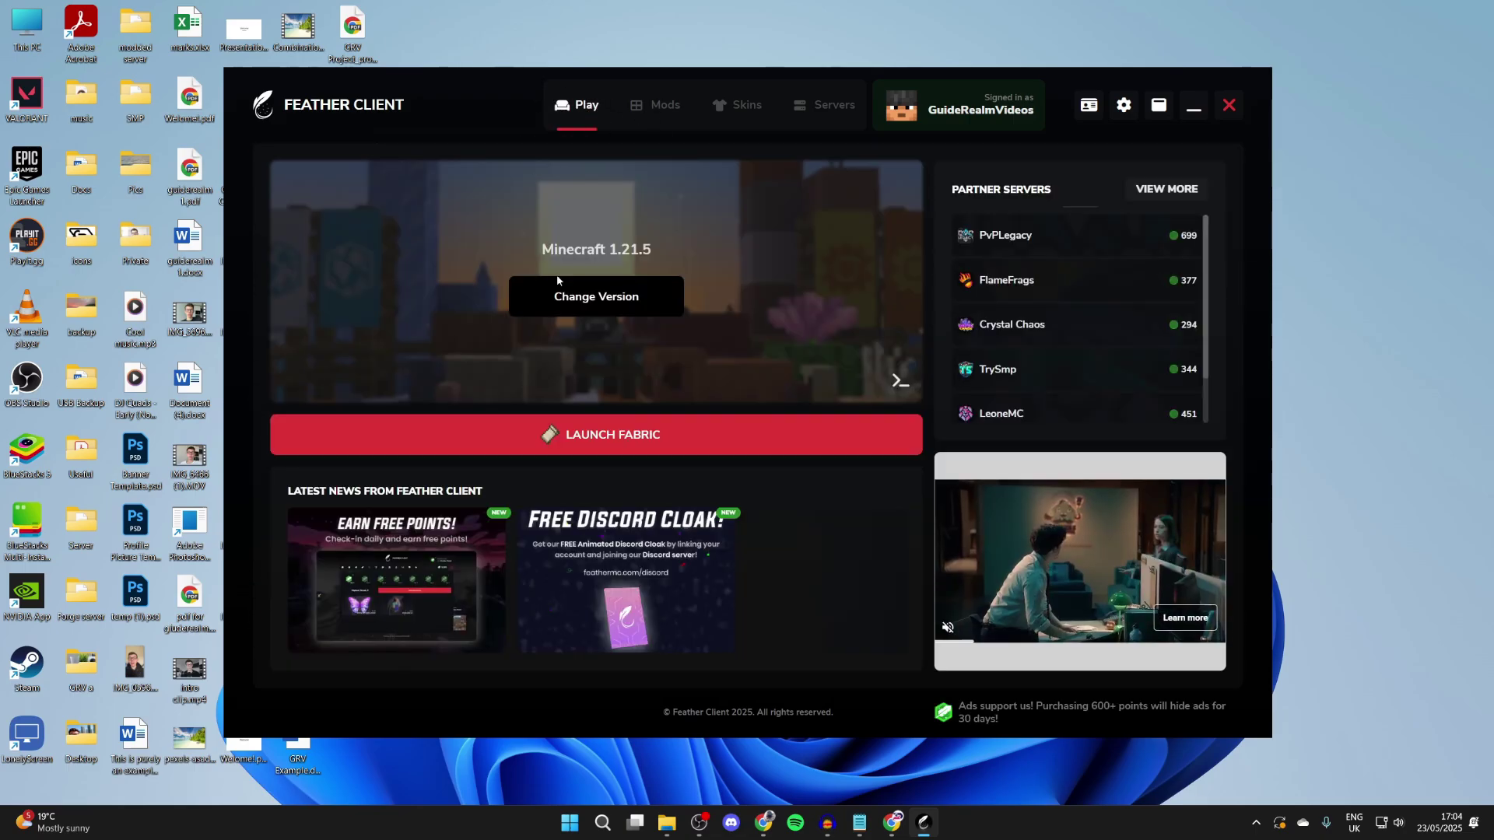
- Launch Minecraft 1.21.5 with Fabric from the Feather launcher
{"action": "left_click", "coordinate": [828, 434]}
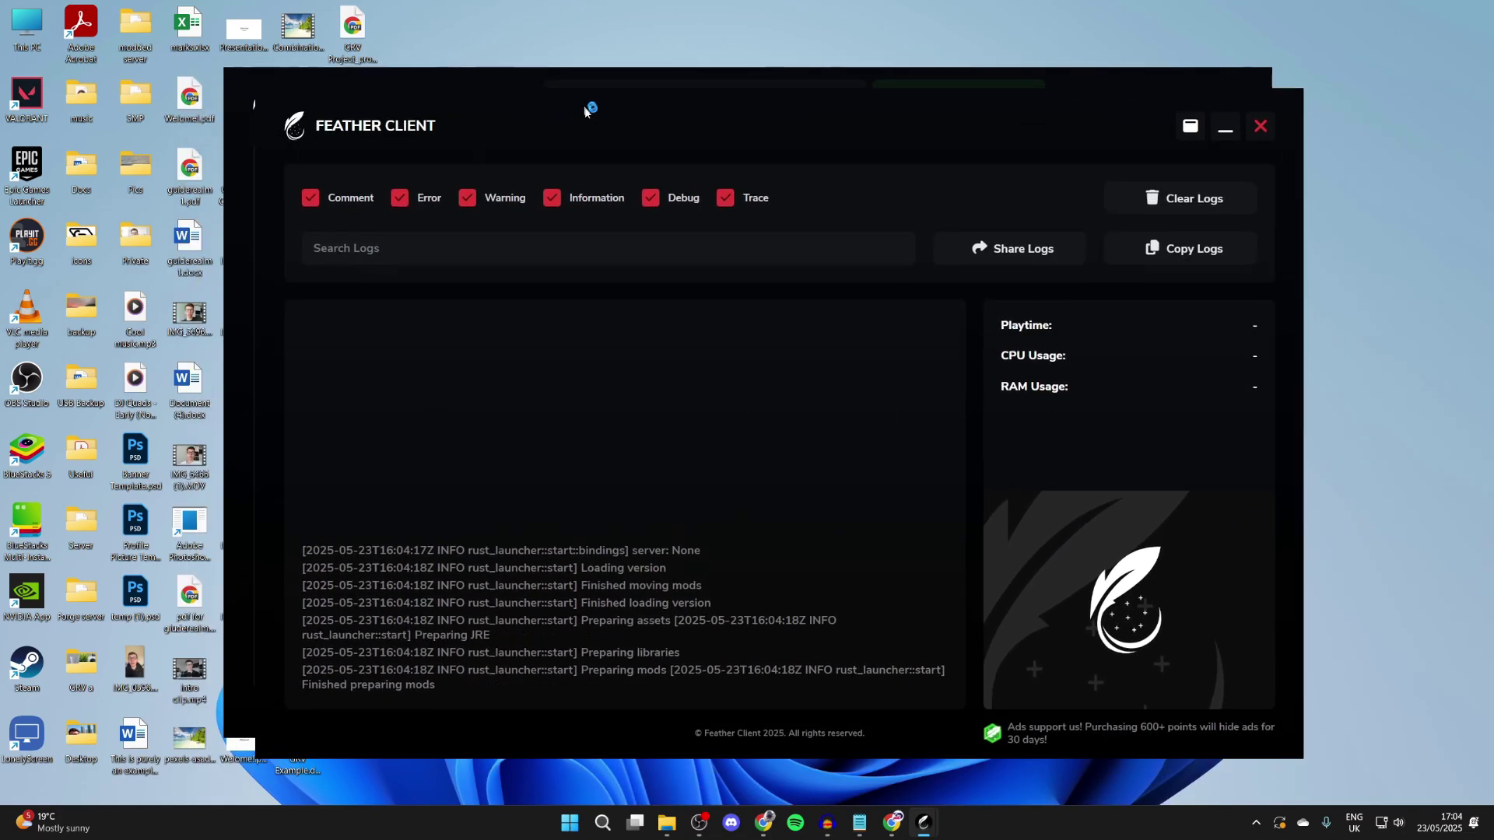
{"action": "left_click", "coordinate": [587, 104]}
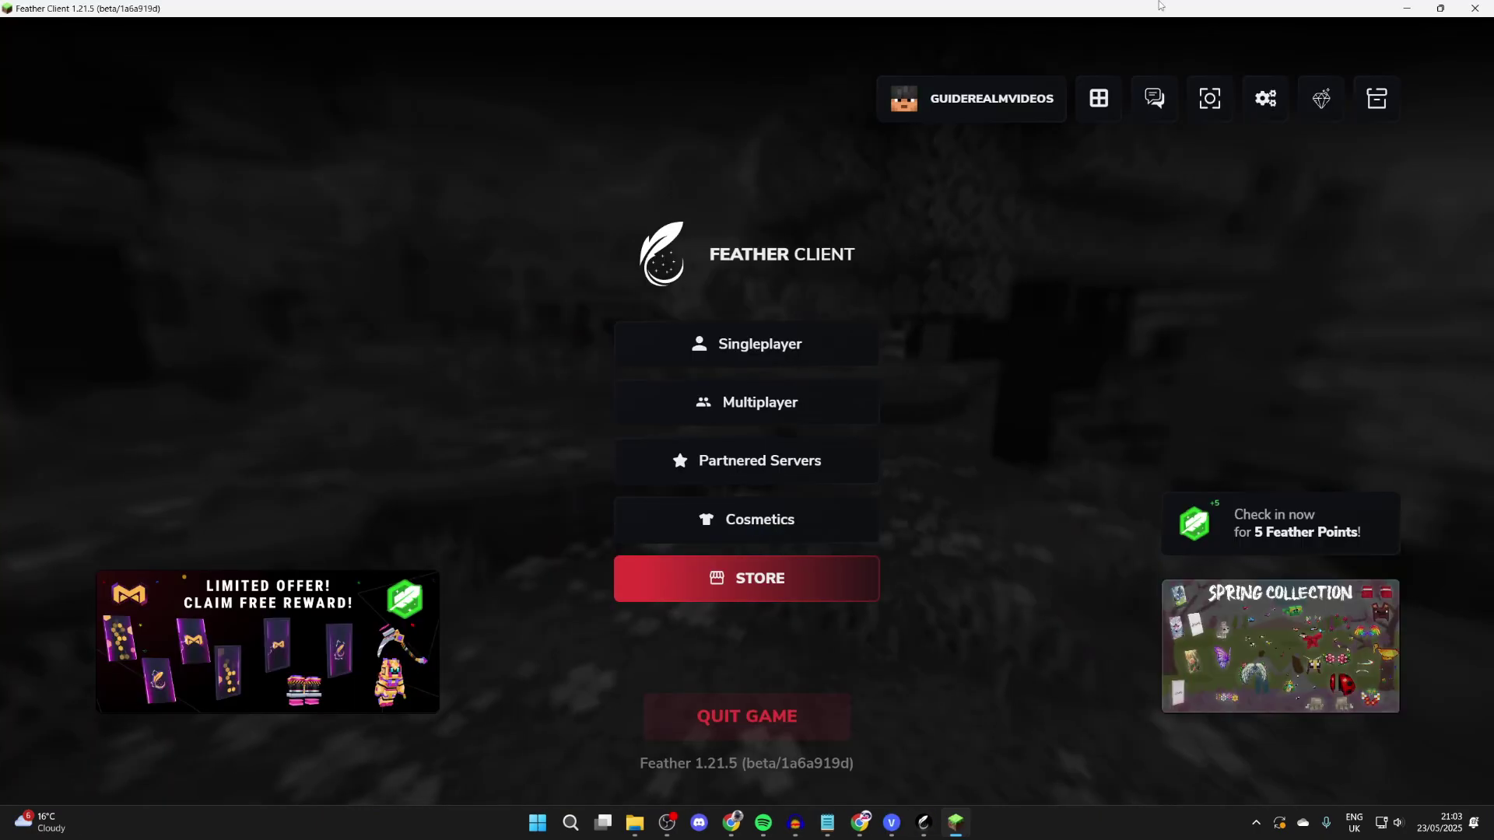
- Examine the Singleplayer, Multiplayer and Partnered Servers screens of the Feather title screen
{"action": "left_click", "coordinate": [778, 356]}
{"action": "key", "text": "Escape"}
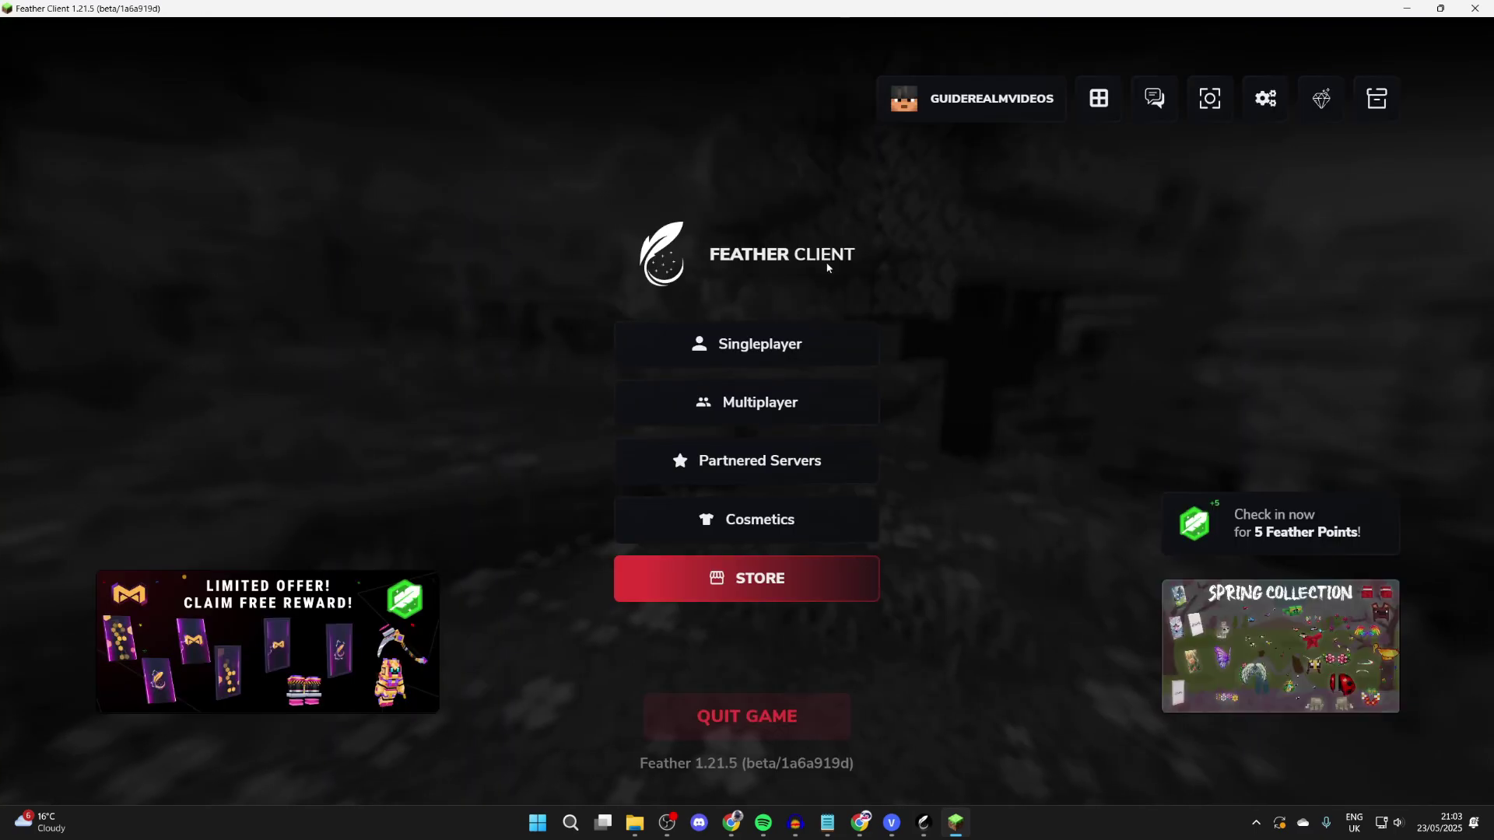
{"action": "left_click", "coordinate": [803, 403]}
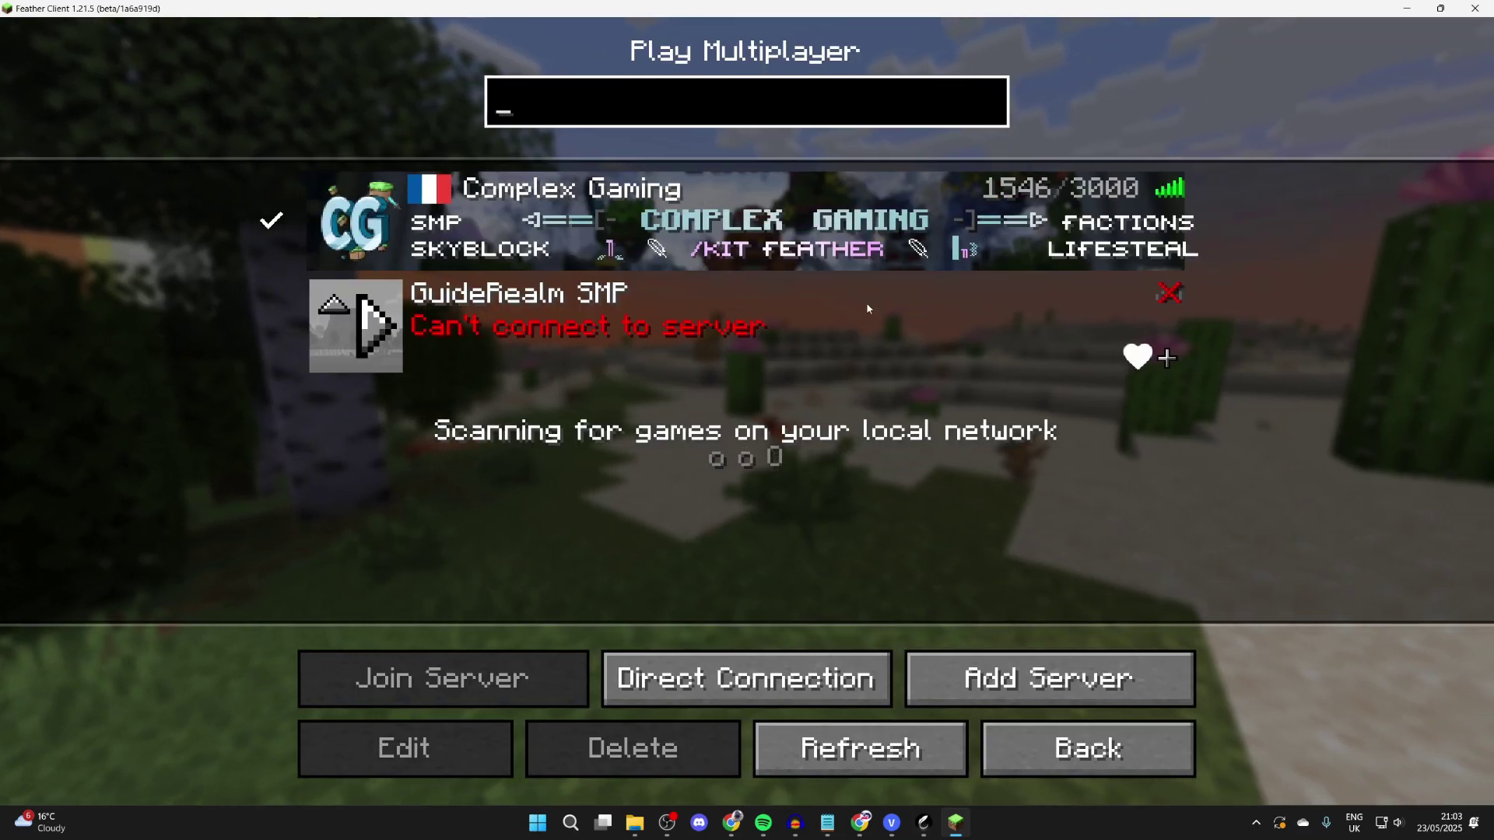
{"action": "key", "text": "Escape"}
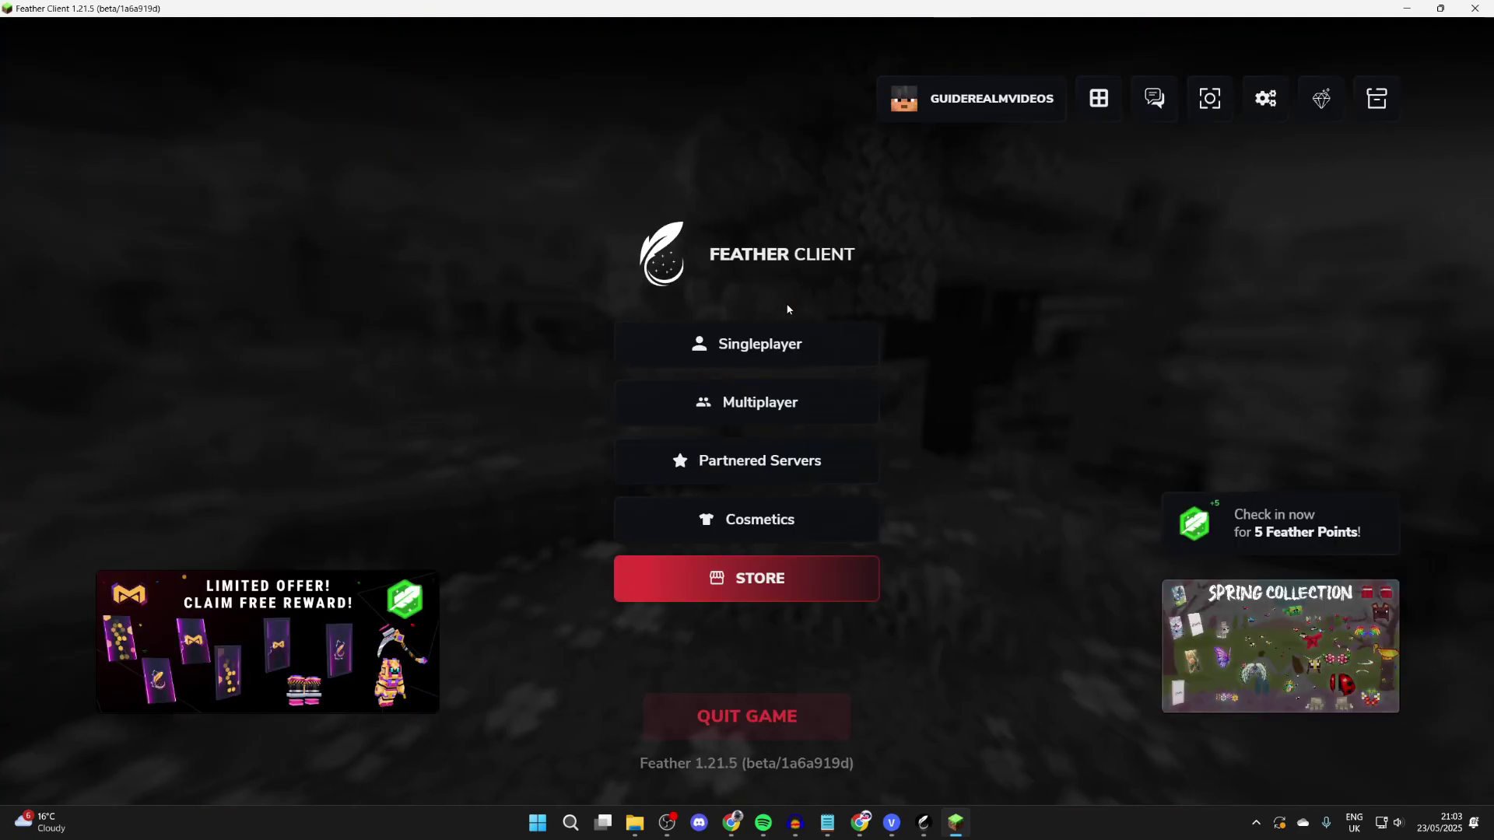
{"action": "left_click", "coordinate": [772, 452]}
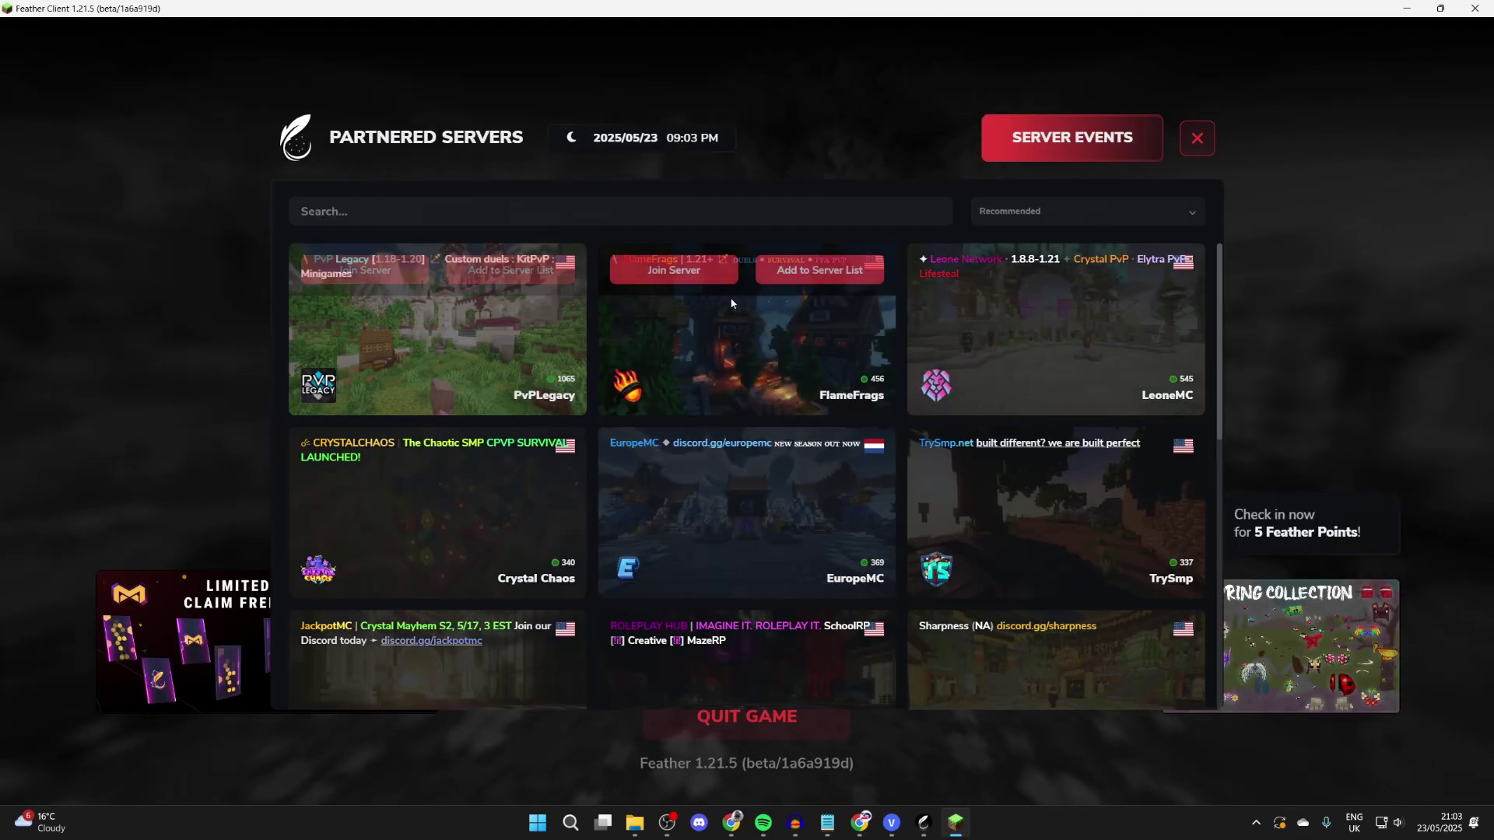
{"action": "key", "text": "Escape"}
- Browse the cosmetics categories and the Feather store, and return to the title screen
{"action": "left_click", "coordinate": [780, 519]}
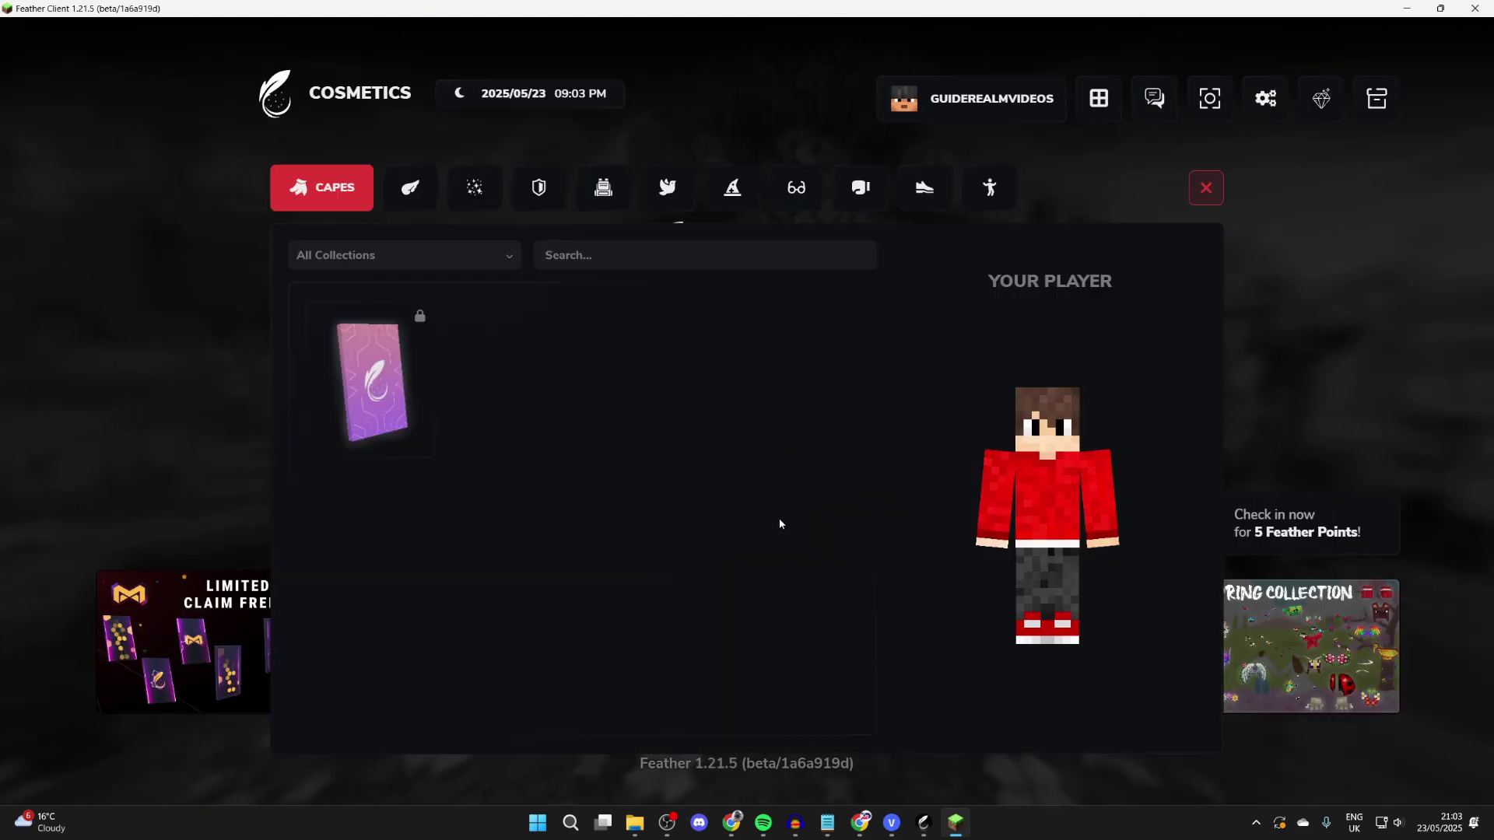
{"action": "left_click", "coordinate": [410, 187]}
{"action": "left_click", "coordinate": [484, 193]}
{"action": "left_click", "coordinate": [607, 190]}
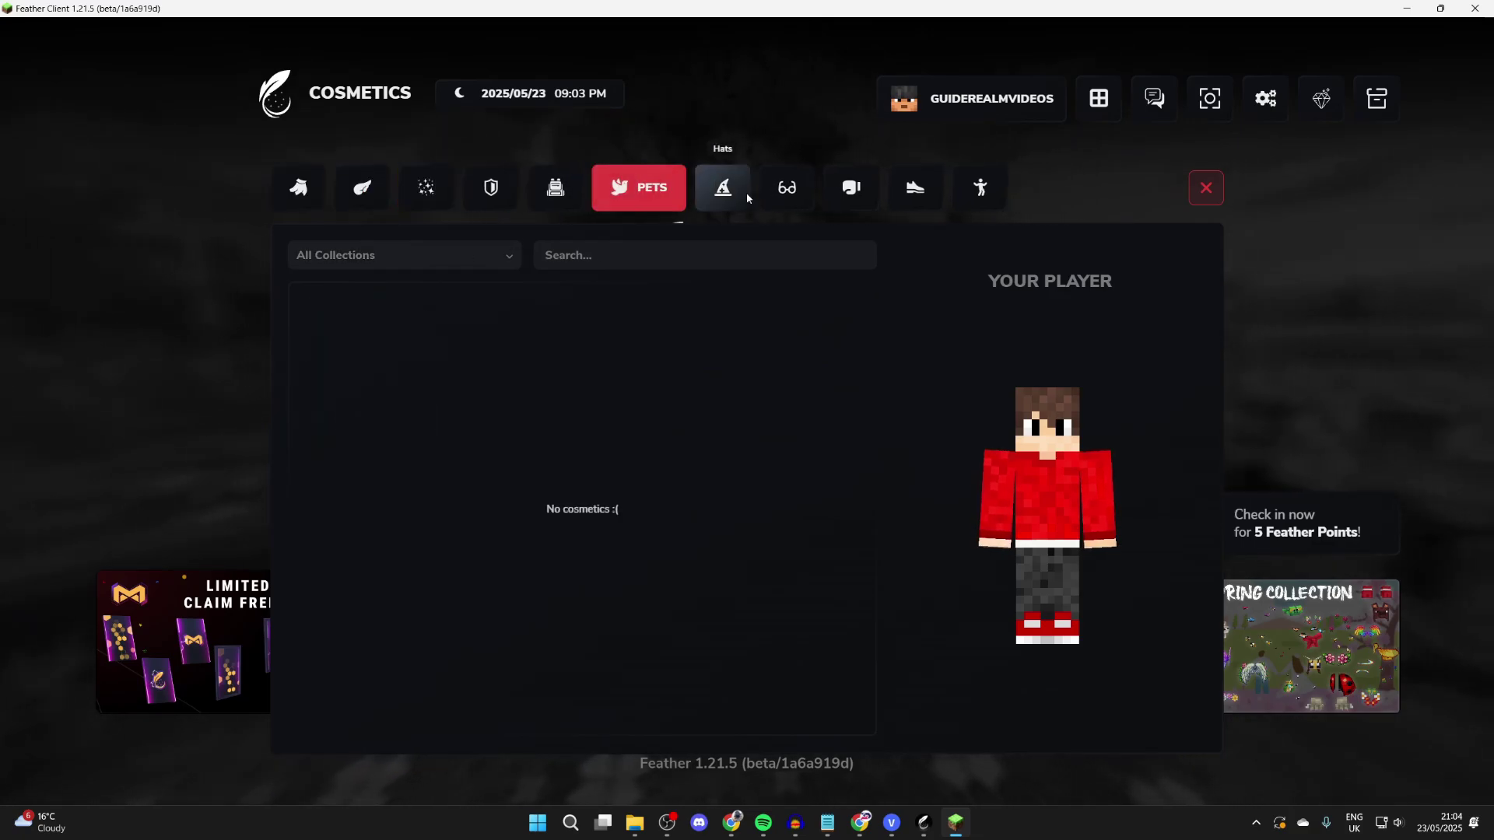
{"action": "left_click", "coordinate": [790, 190]}
{"action": "key", "text": "Escape"}
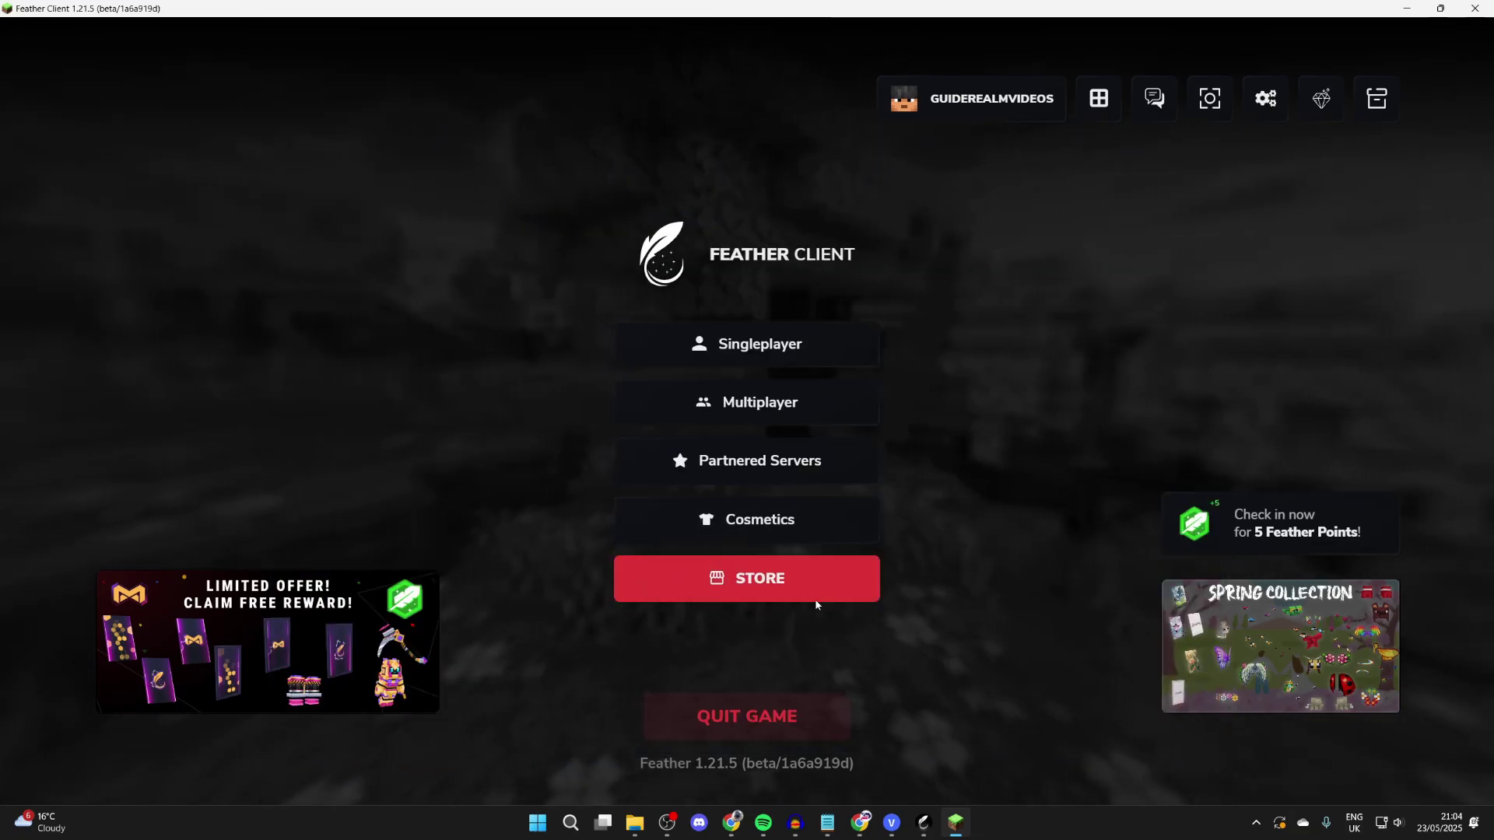
{"action": "left_click", "coordinate": [785, 578]}
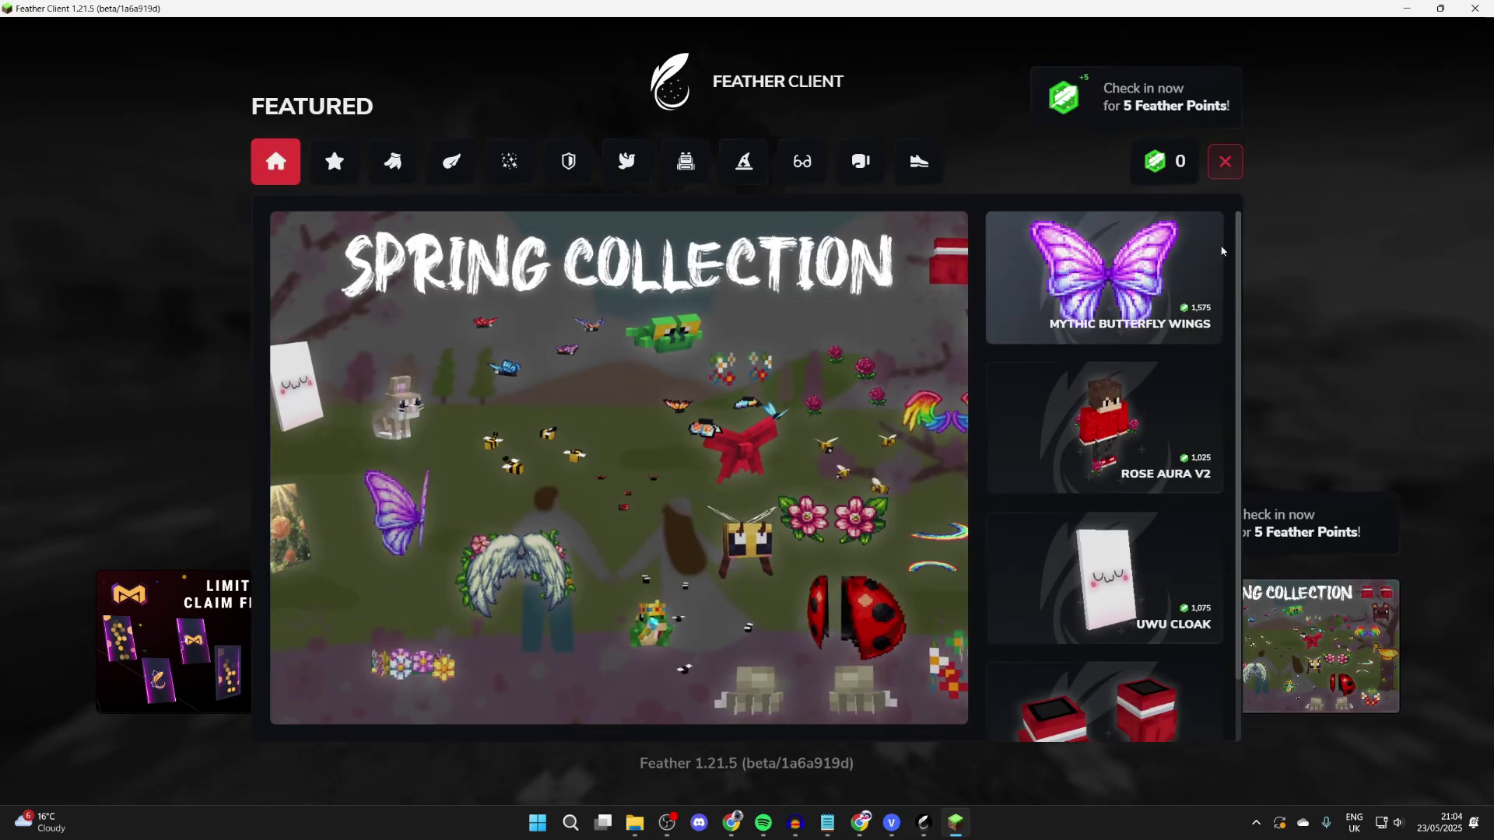
{"action": "left_click", "coordinate": [1223, 162]}
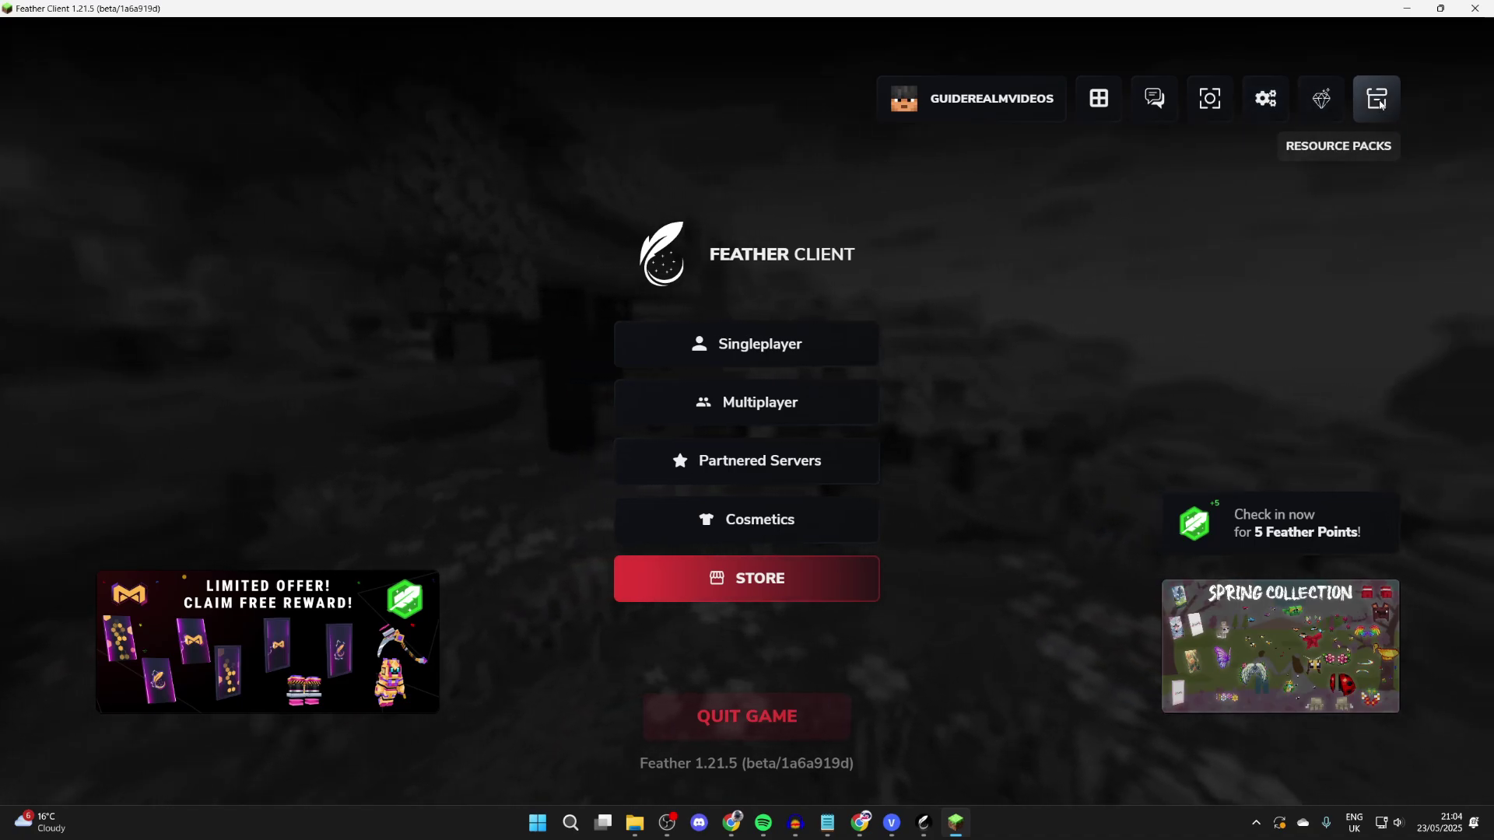
- Load the singleplayer world New World (683) and walk forward in it
{"action": "left_click", "coordinate": [770, 346]}
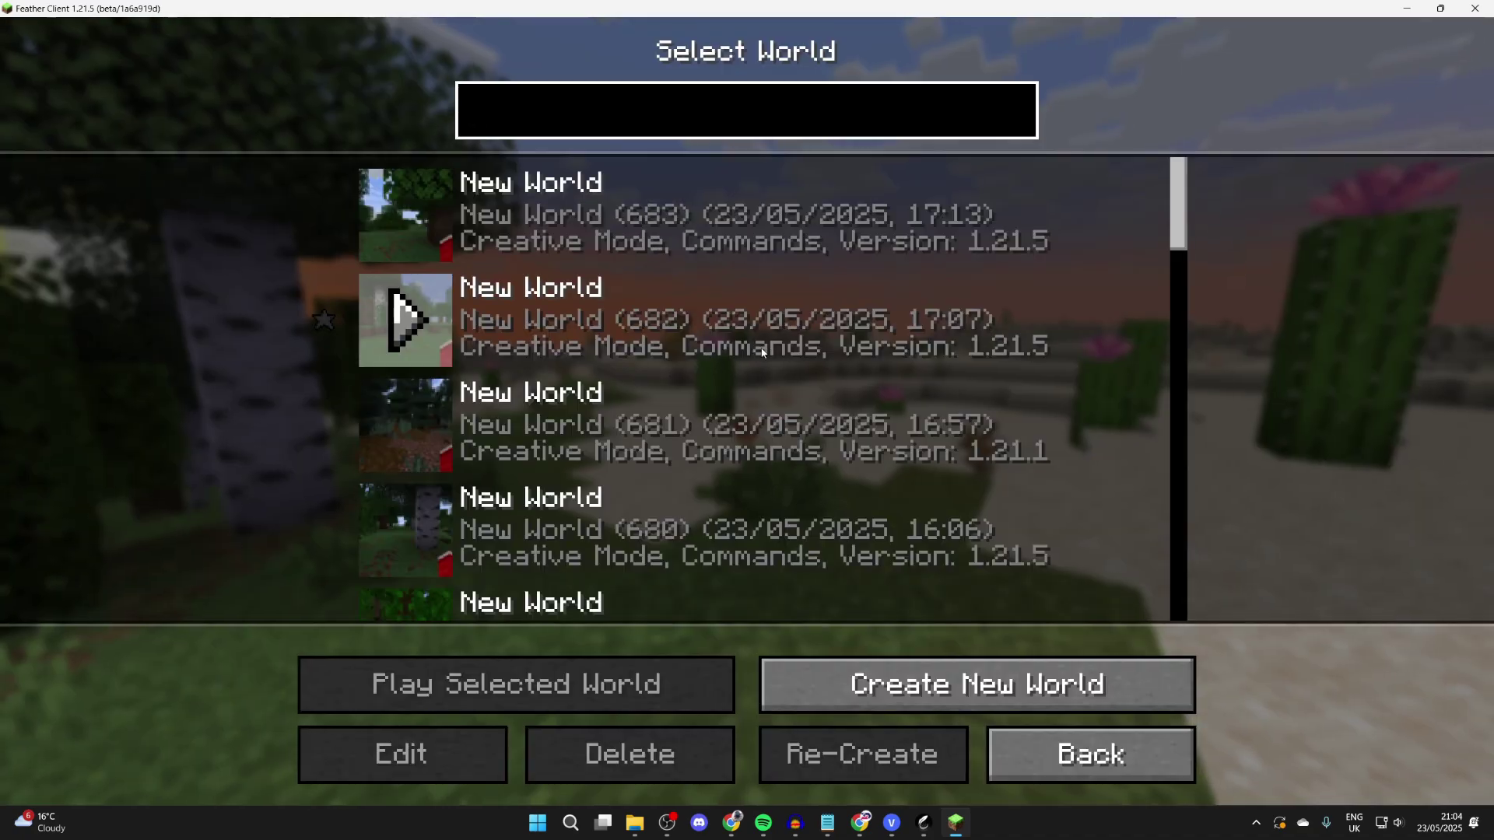
{"action": "left_click", "coordinate": [708, 251]}
{"action": "left_click", "coordinate": [707, 247]}
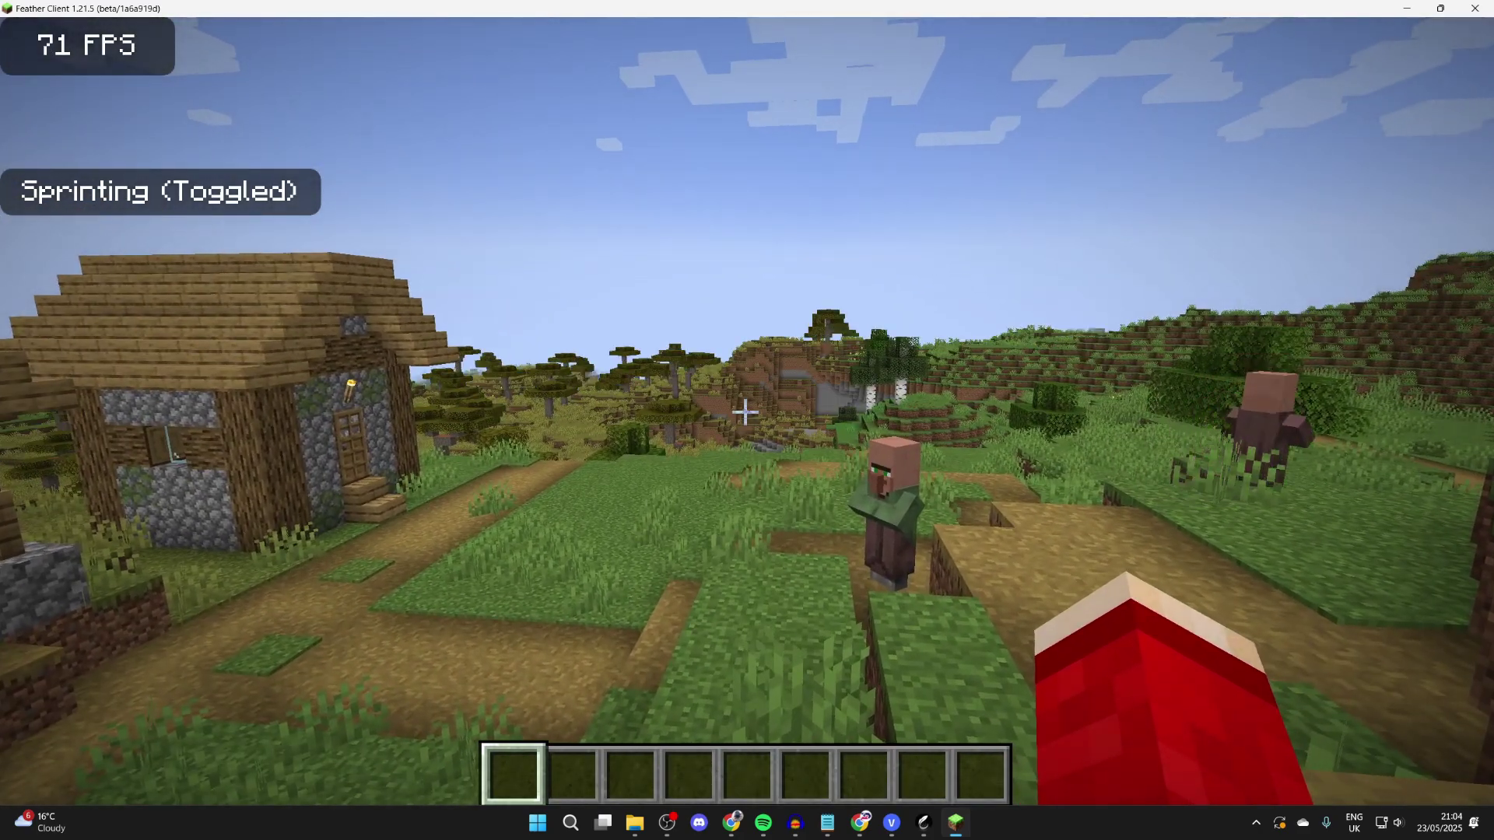
{"action": "key", "text": "w"}
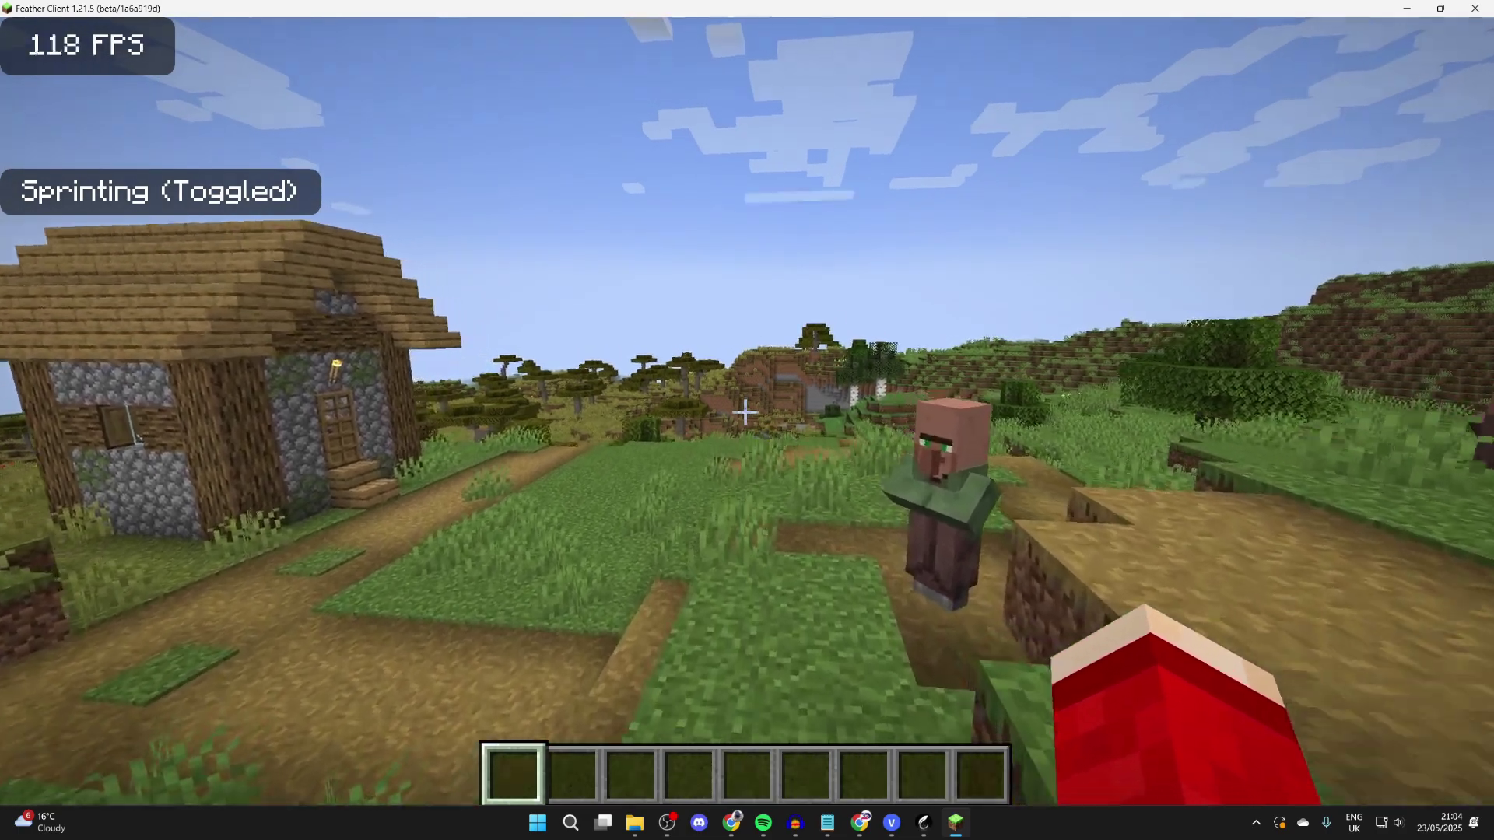
- View the in-game pause menu, resume the game and walk further through the world
{"action": "key", "text": "Escape"}
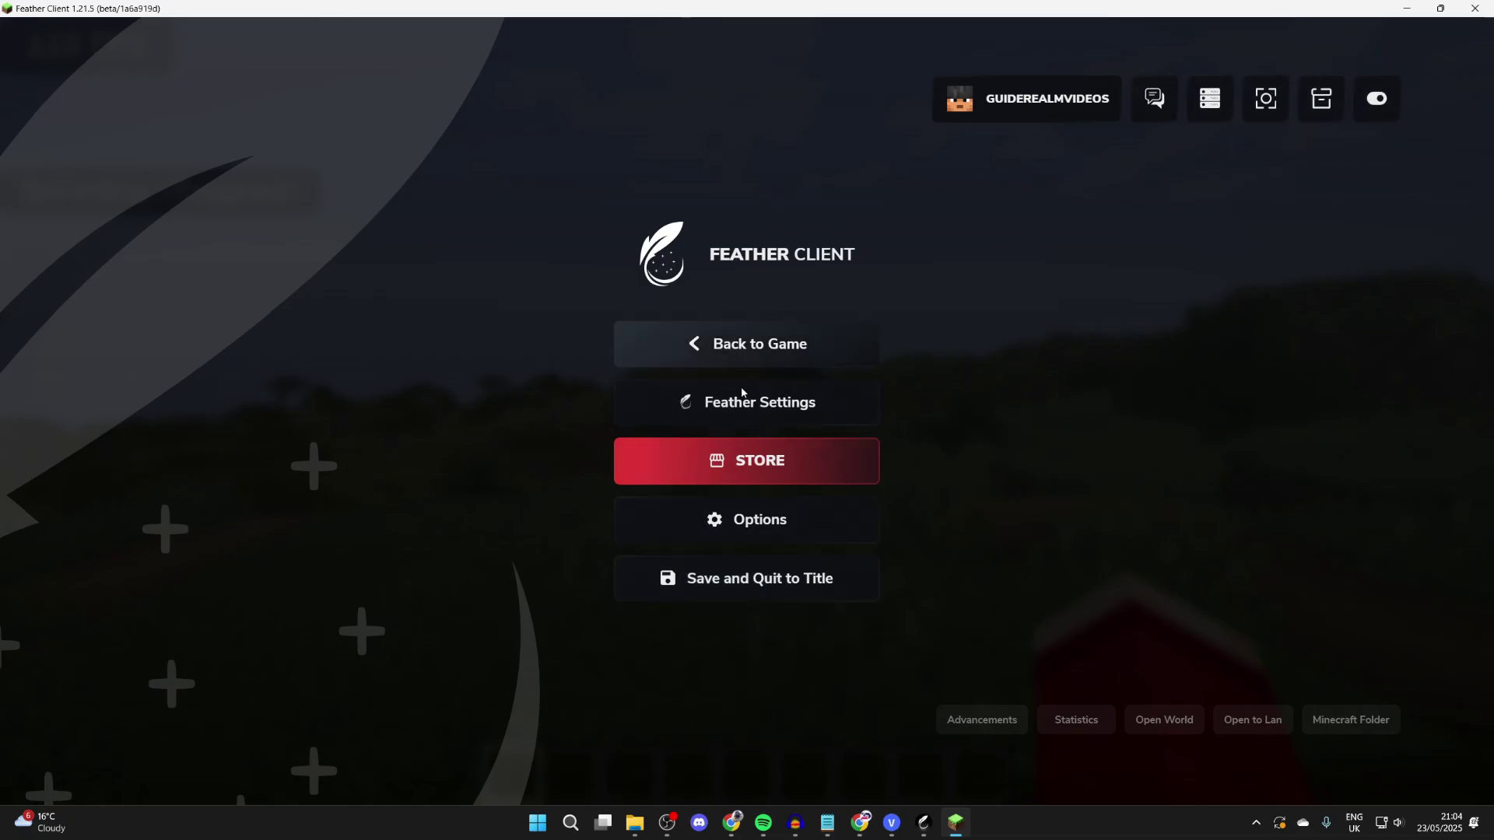
{"action": "left_click", "coordinate": [737, 365]}
{"action": "key", "text": "w"}
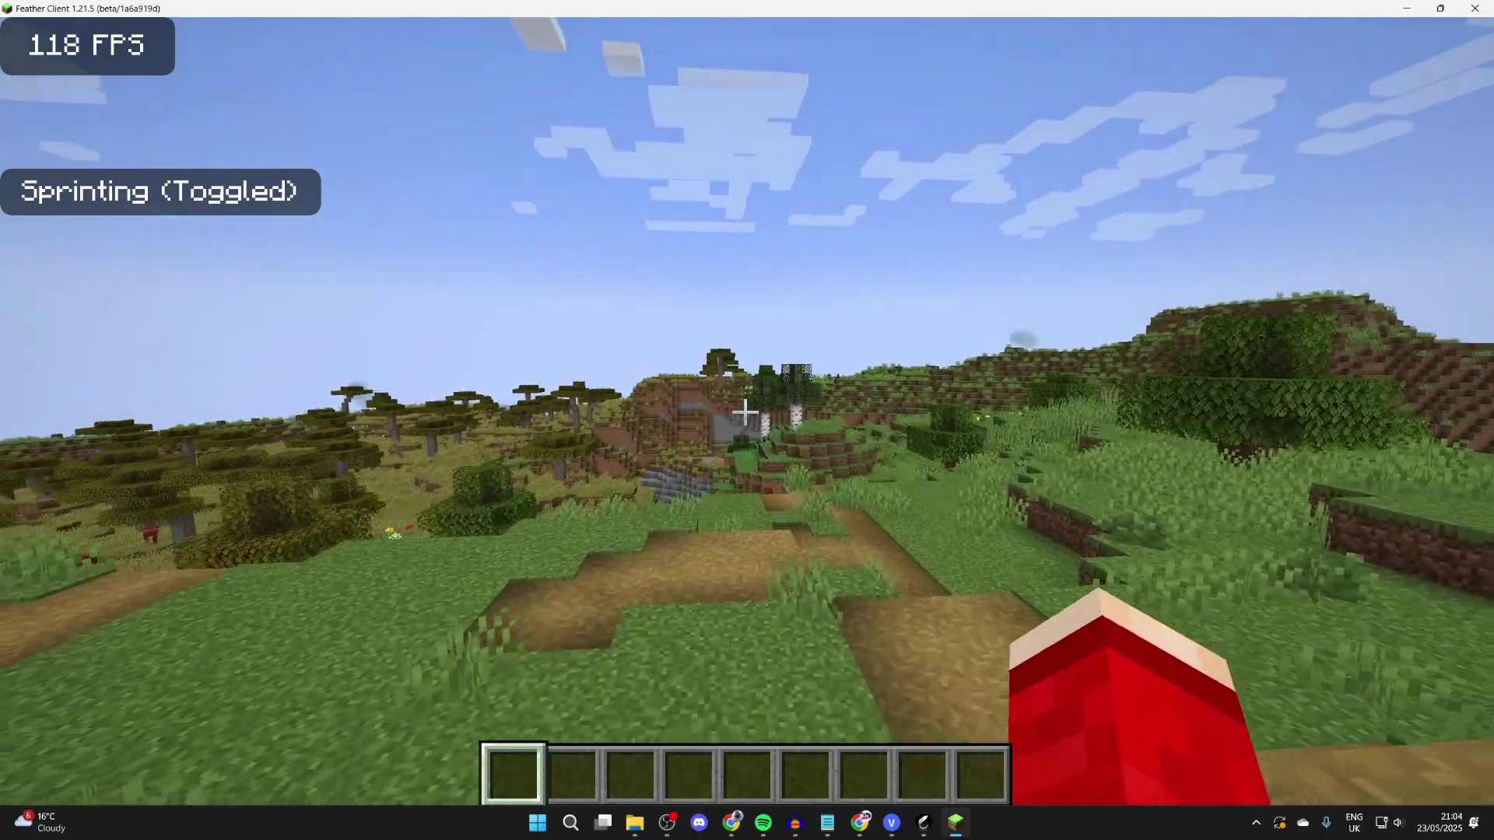